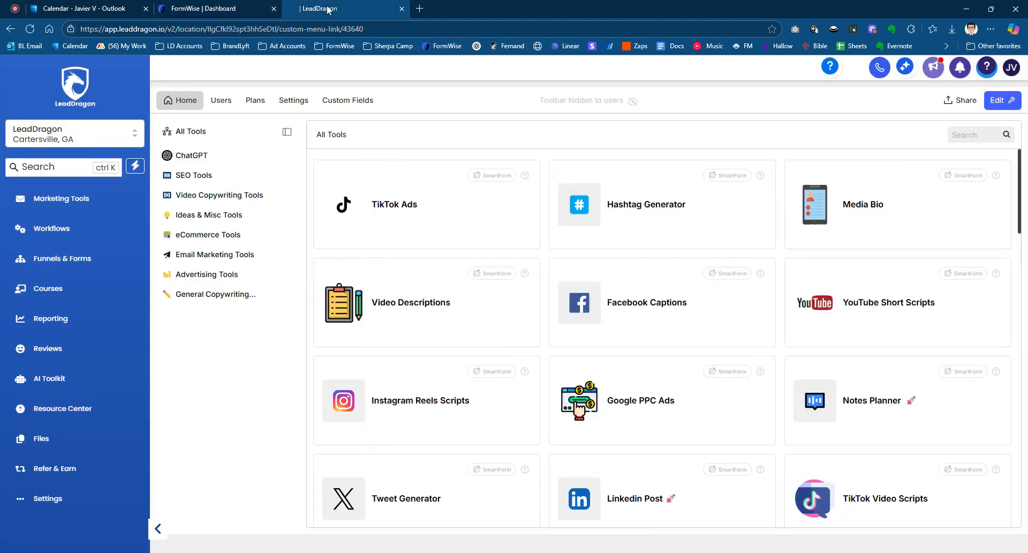
# - Switch to the LeadDragon site and browse its All Tools library of SmartForms
pyautogui.click(324, 9)
pyautogui.moveTo(591, 101)
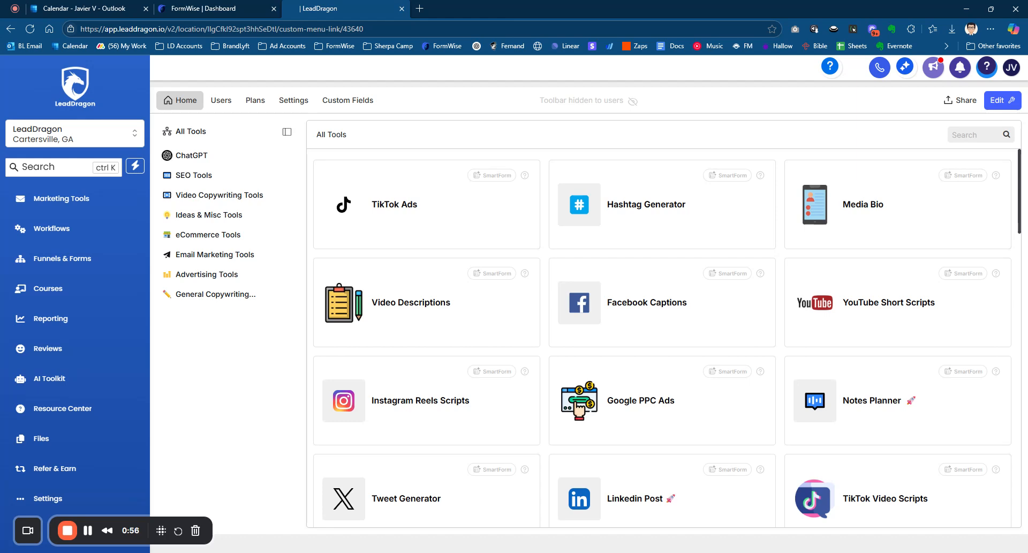
pyautogui.scroll(-2, 870, 306)
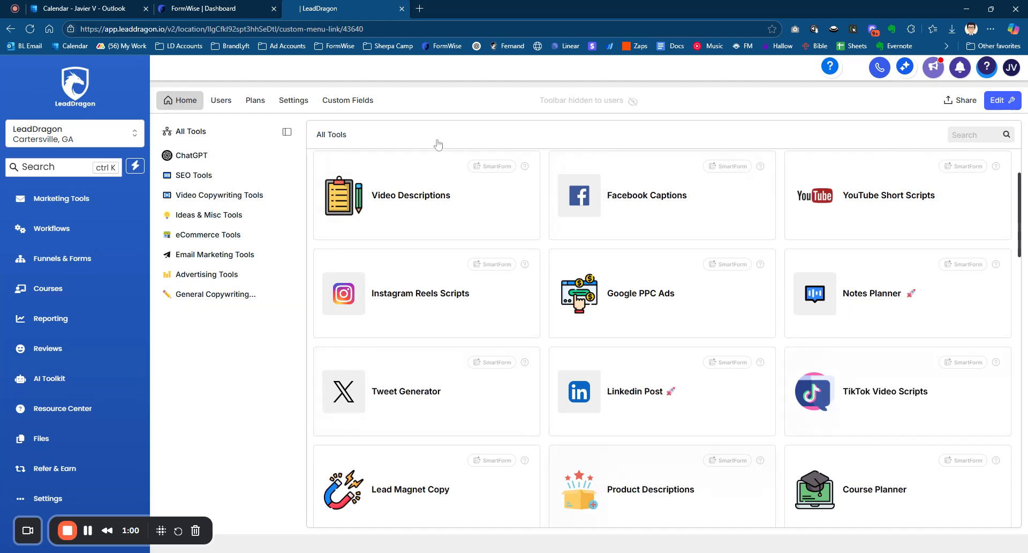
pyautogui.scroll(2, 441, 258)
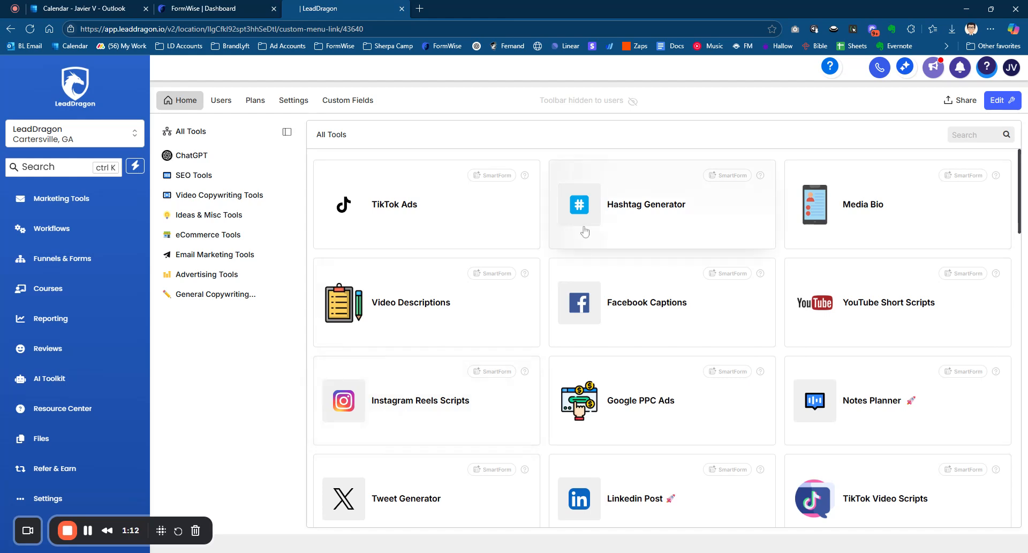
# - In FormWise's AI Tool Builder, describe a tool roofing company clients can fill out that generates an email newsletter with subject line, preview text, and body
pyautogui.click(234, 16)
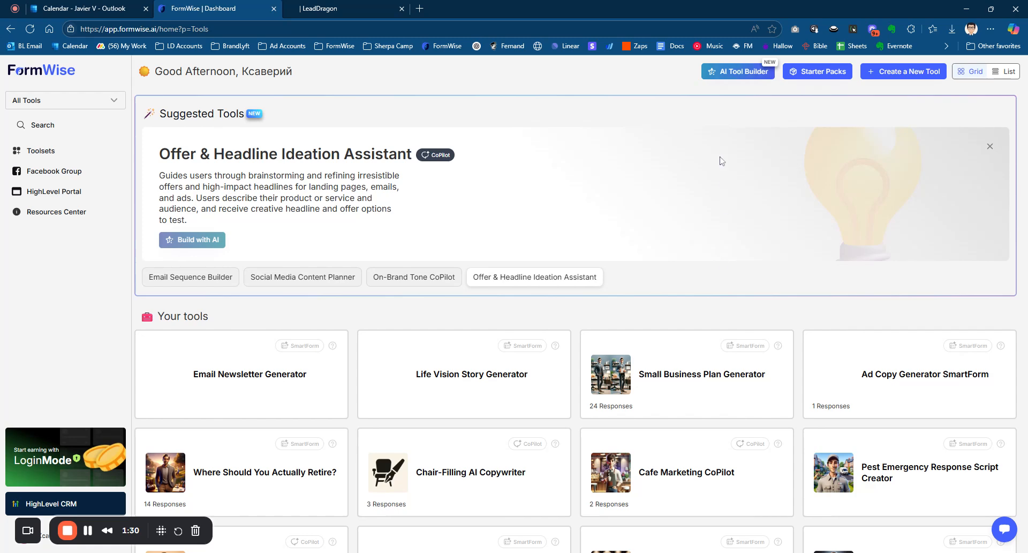
pyautogui.click(747, 75)
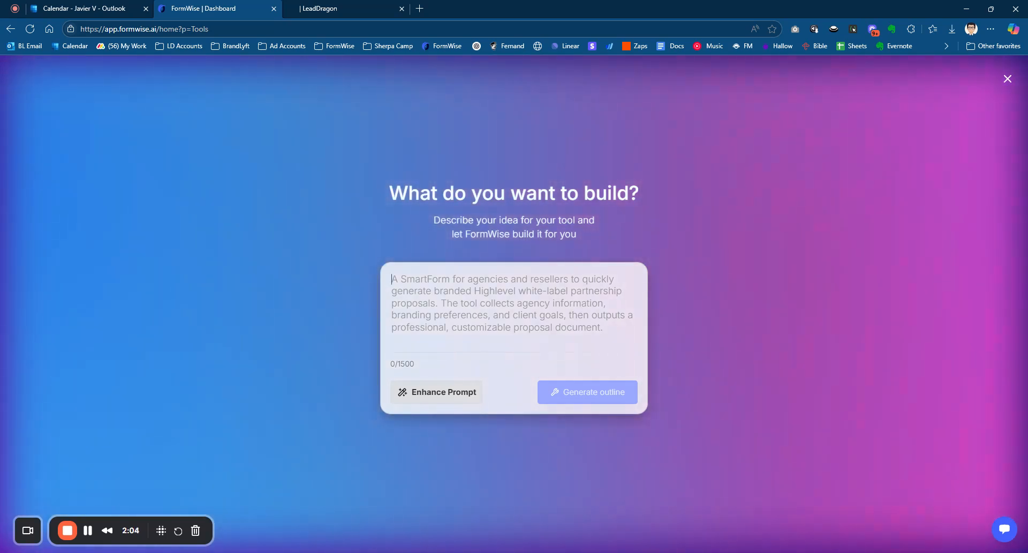
pyautogui.write('I')
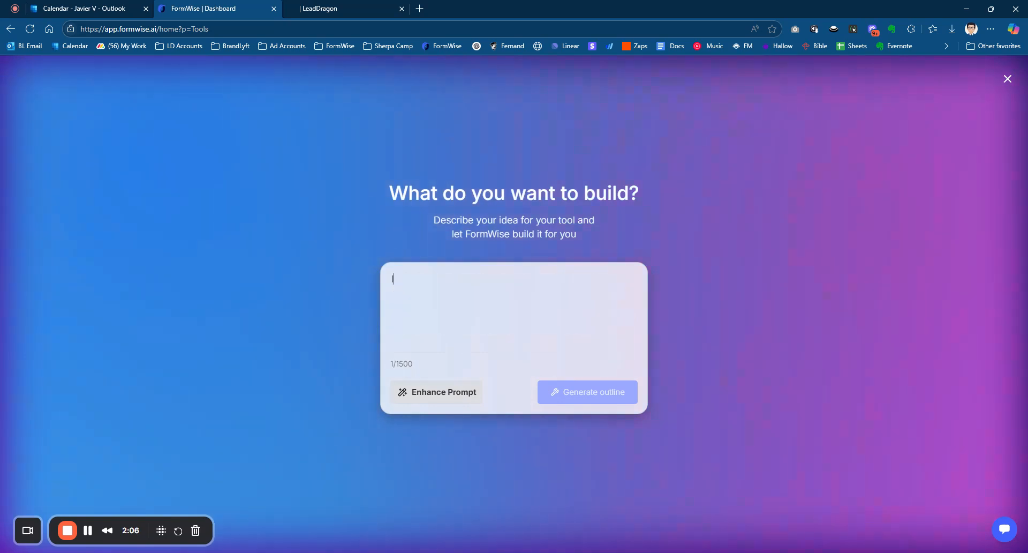
pyautogui.write(' want a tool where my roo')
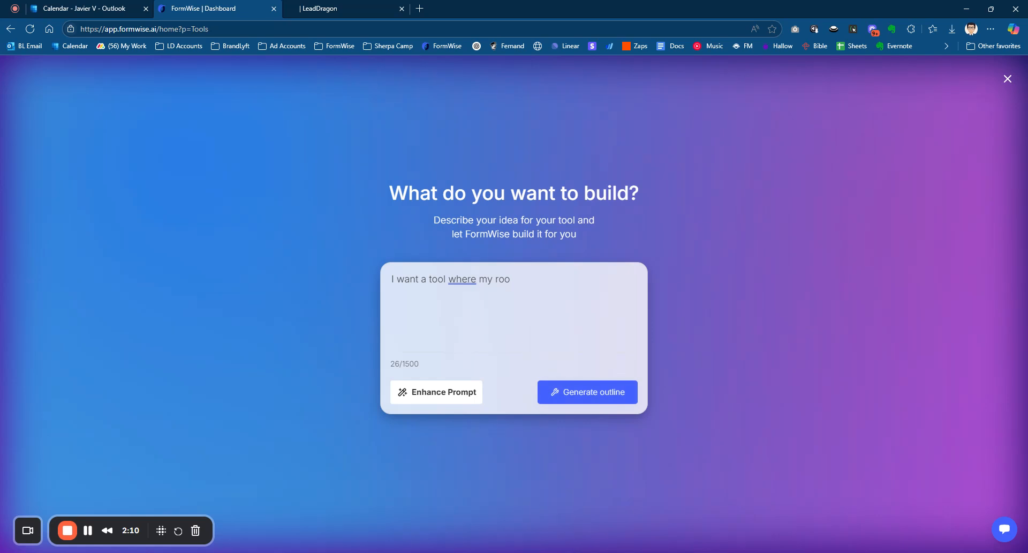
pyautogui.write('fing compan')
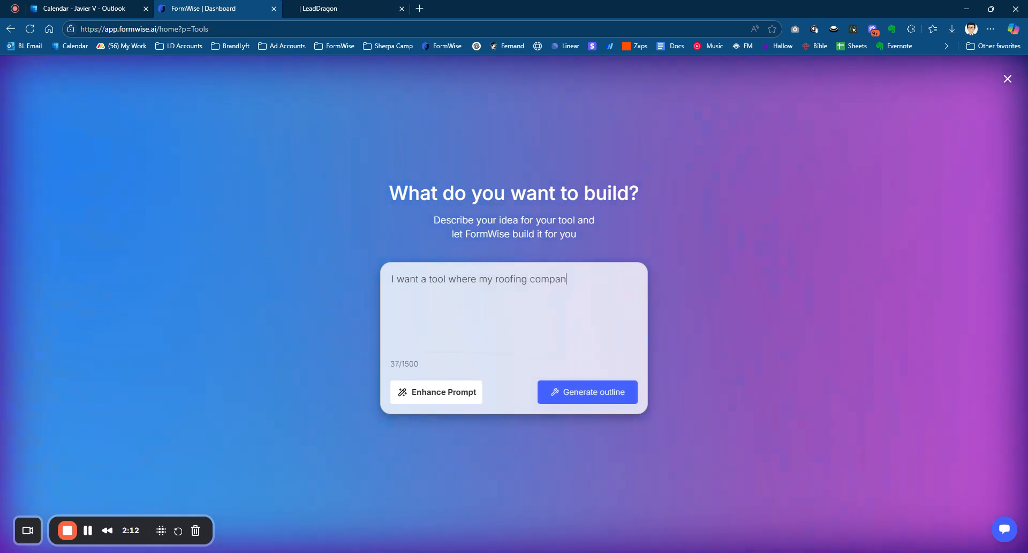
pyautogui.write('y clients ')
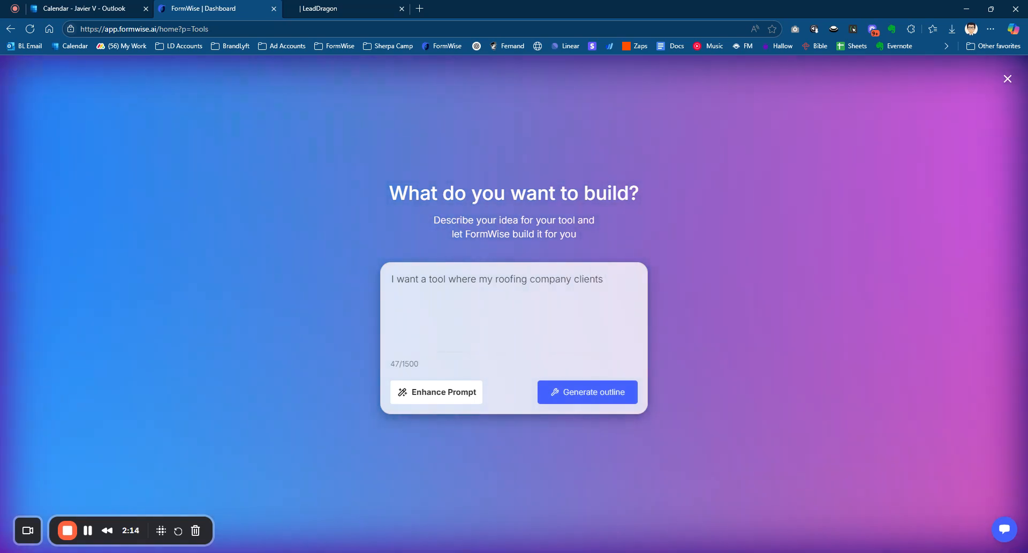
pyautogui.write('can ')
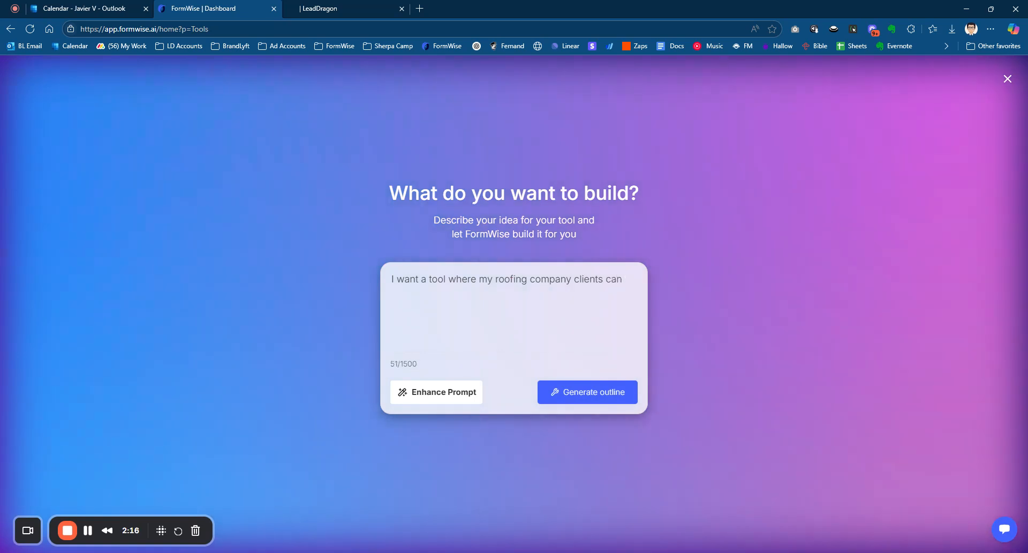
pyautogui.write('fill out,')
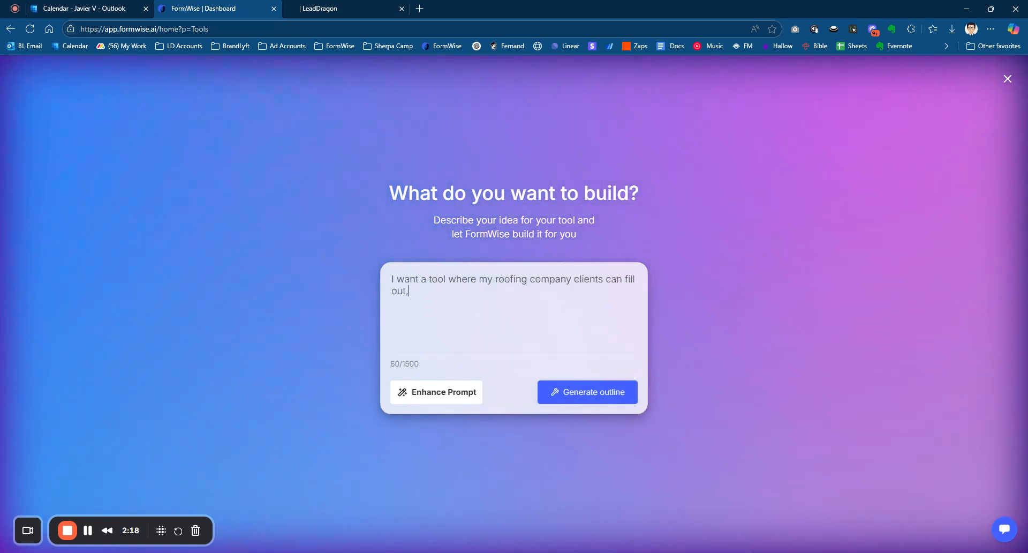
pyautogui.write(' and it generates a')
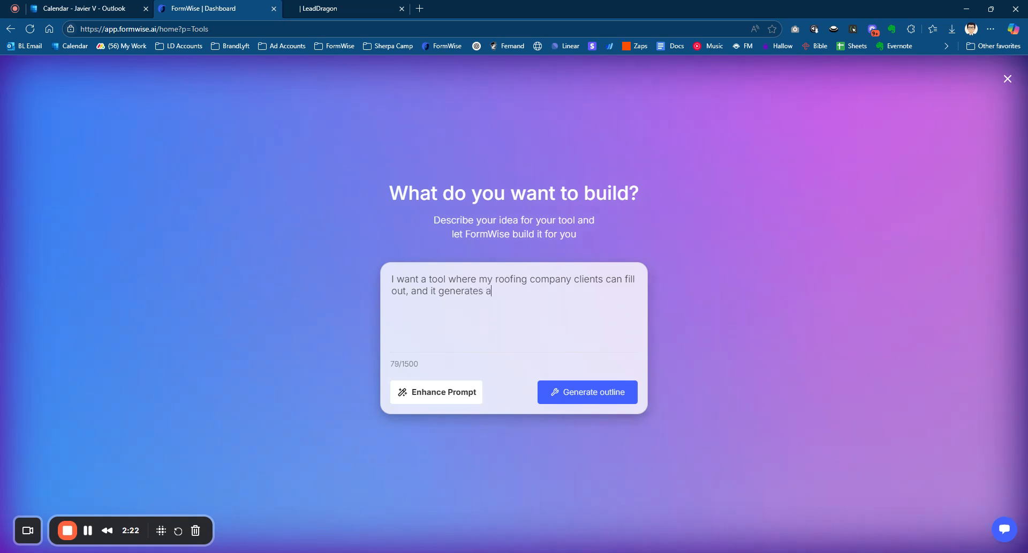
pyautogui.write(' email newslett')
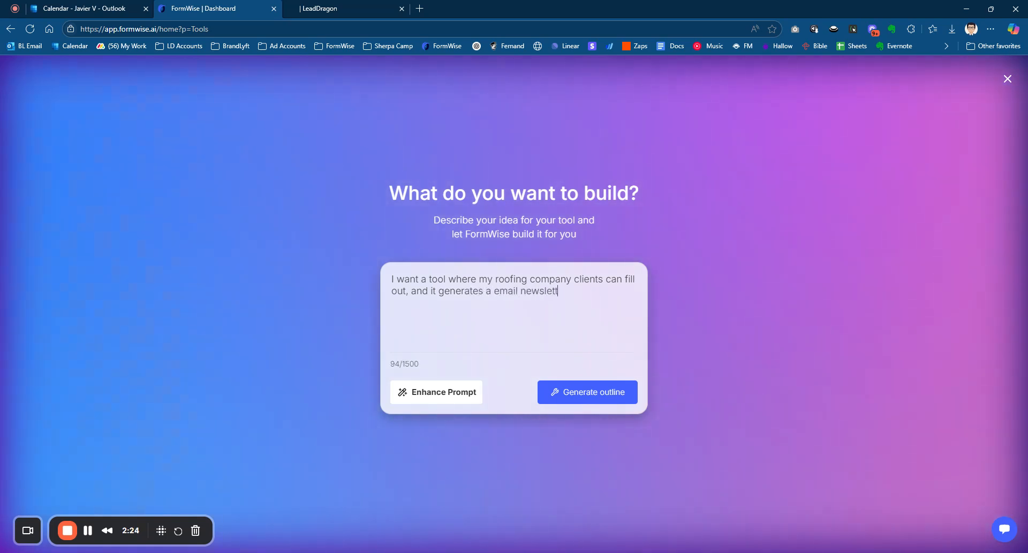
pyautogui.write('er with a subjec')
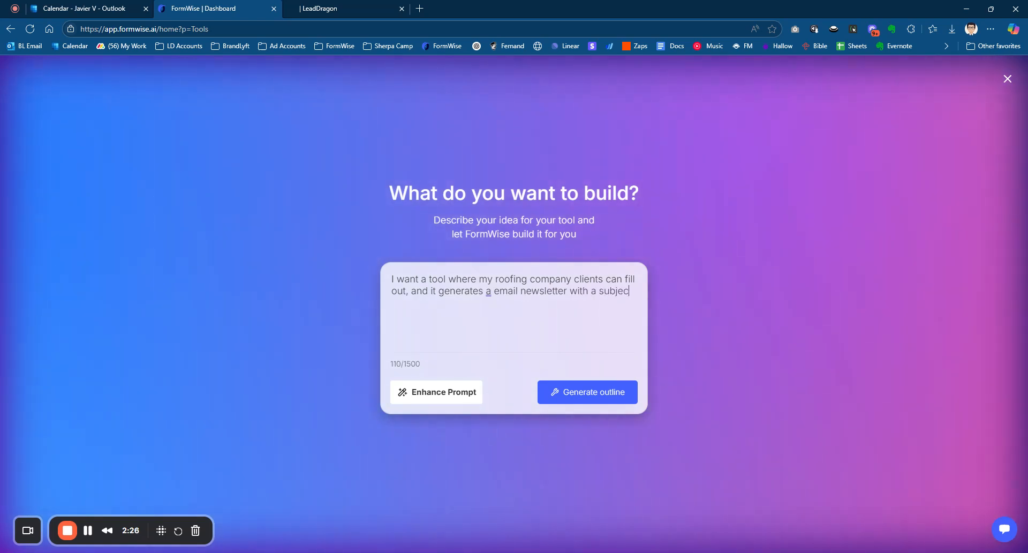
pyautogui.write('t line, previ')
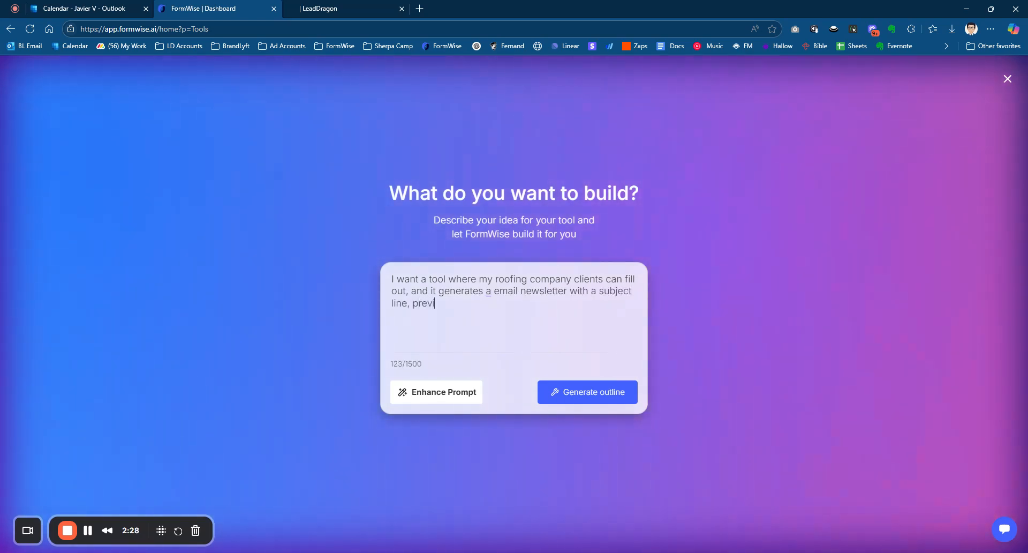
pyautogui.write('ew text, and body. Using ')
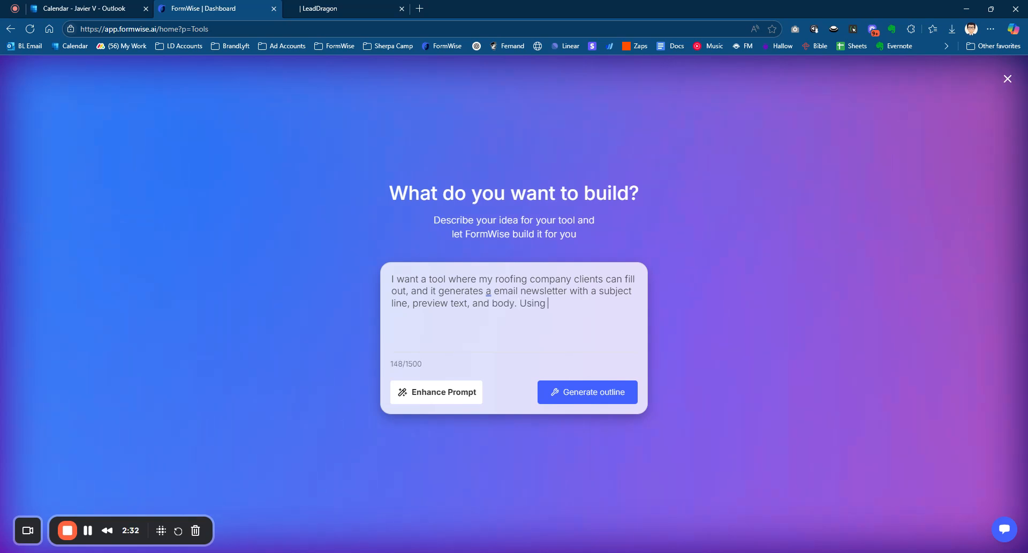
pyautogui.write('the GHL custom fields')
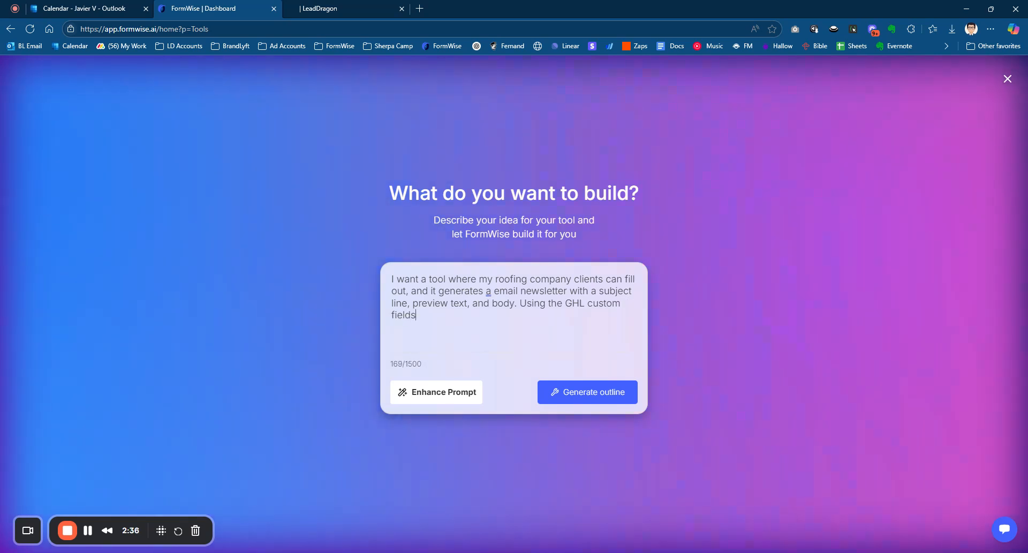
pyautogui.write(' for first name')
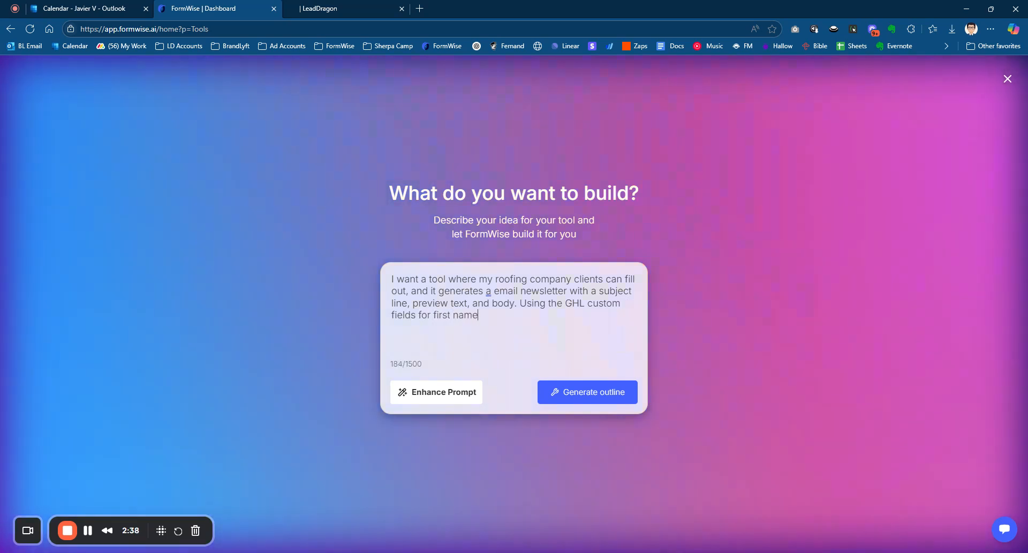
pyautogui.write(' already ')
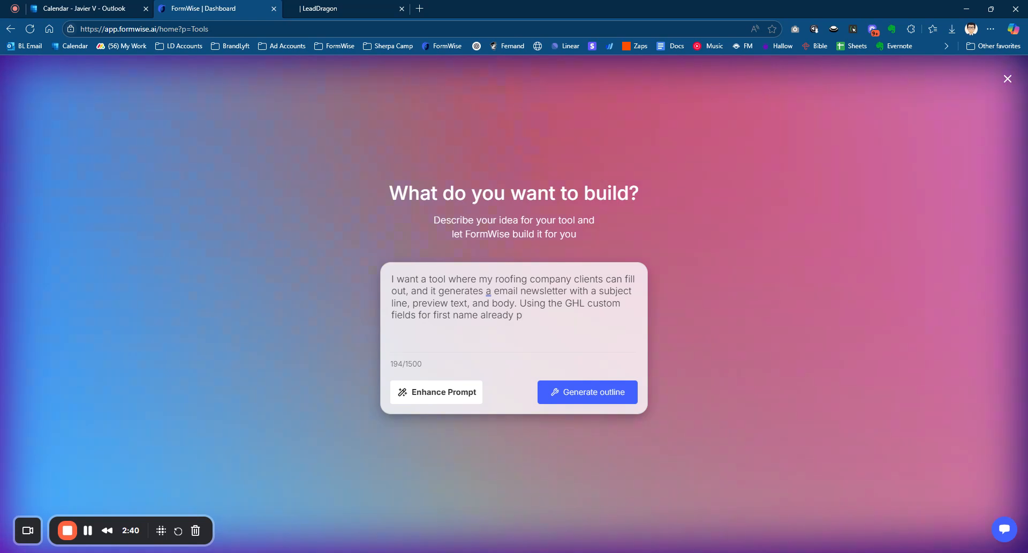
pyautogui.write('in the copy')
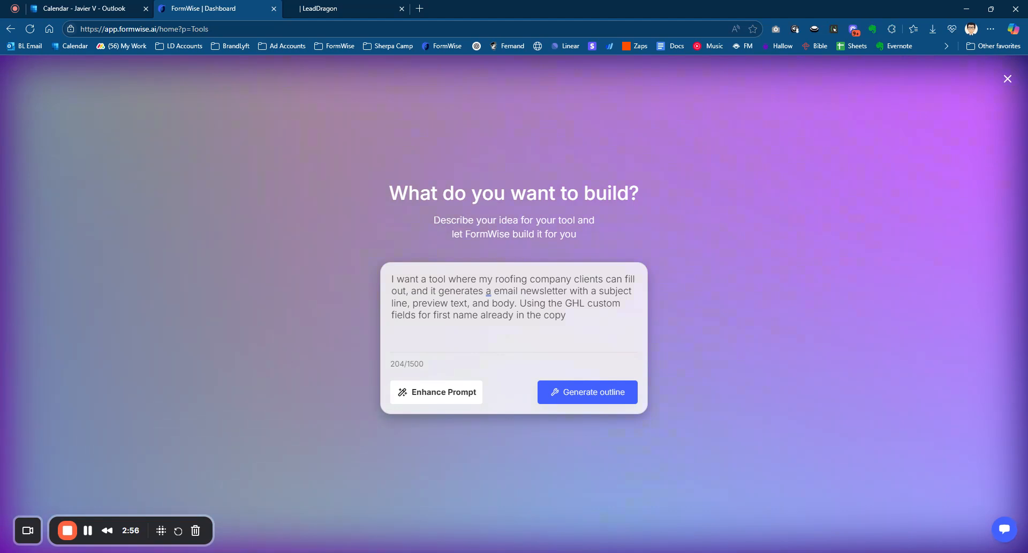
# - Enhance the prompt with AI and generate the tool's outline from the enhanced text
pyautogui.click(447, 401)
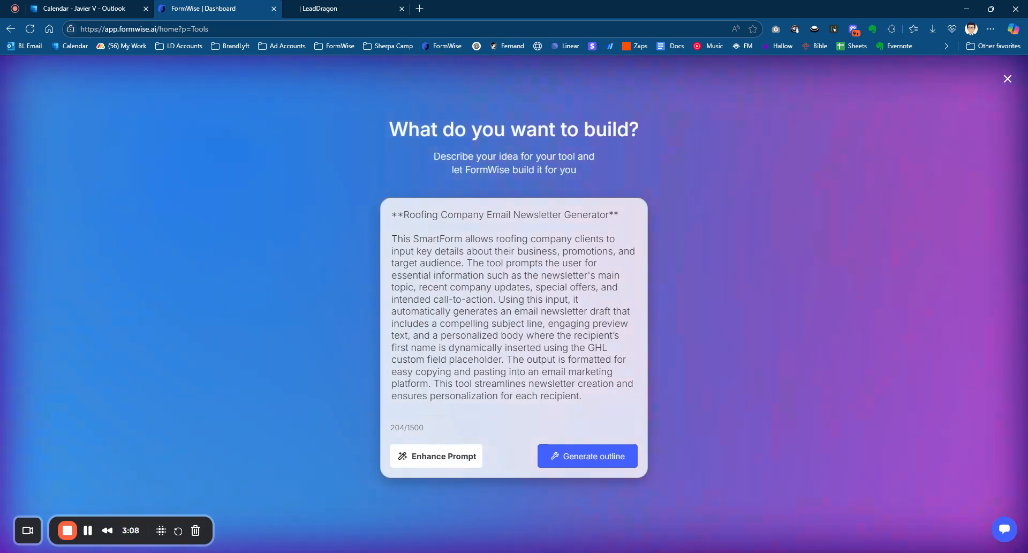
pyautogui.click(597, 466)
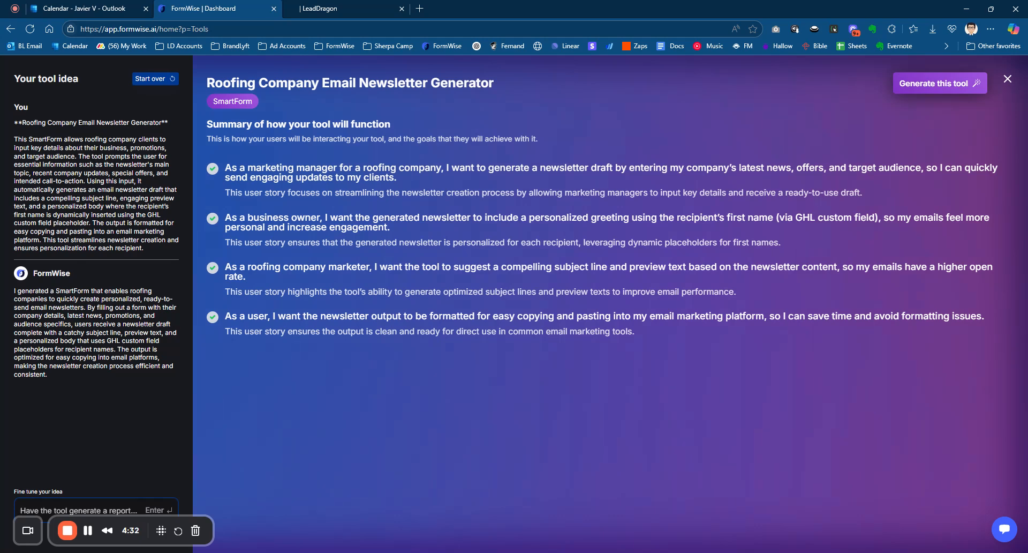
# - Fine-tune the idea by submitting "I want the roofing client to only answer max 4 questions, one of them being their business name"
pyautogui.write('I want')
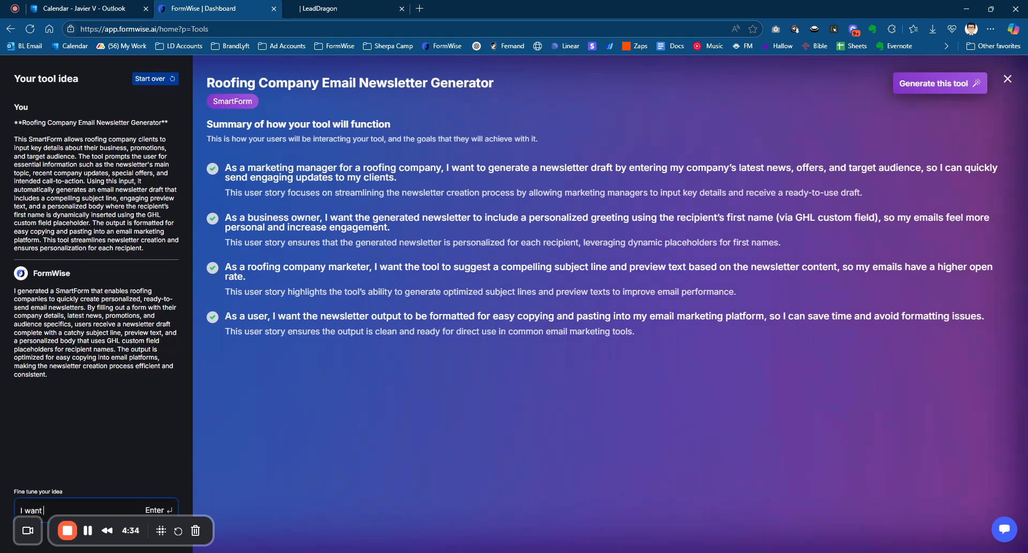
pyautogui.write(' the roofing client to only')
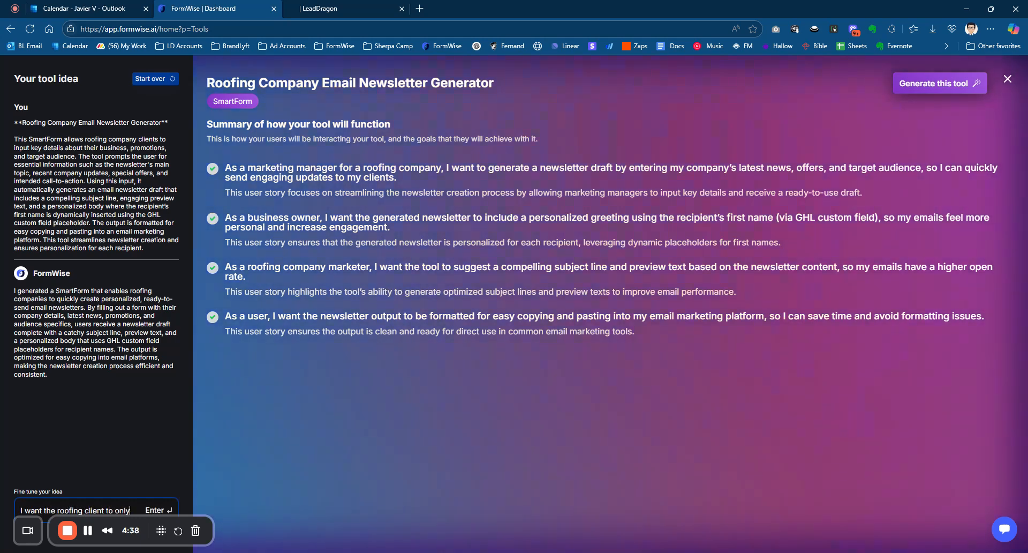
pyautogui.write(' answer max')
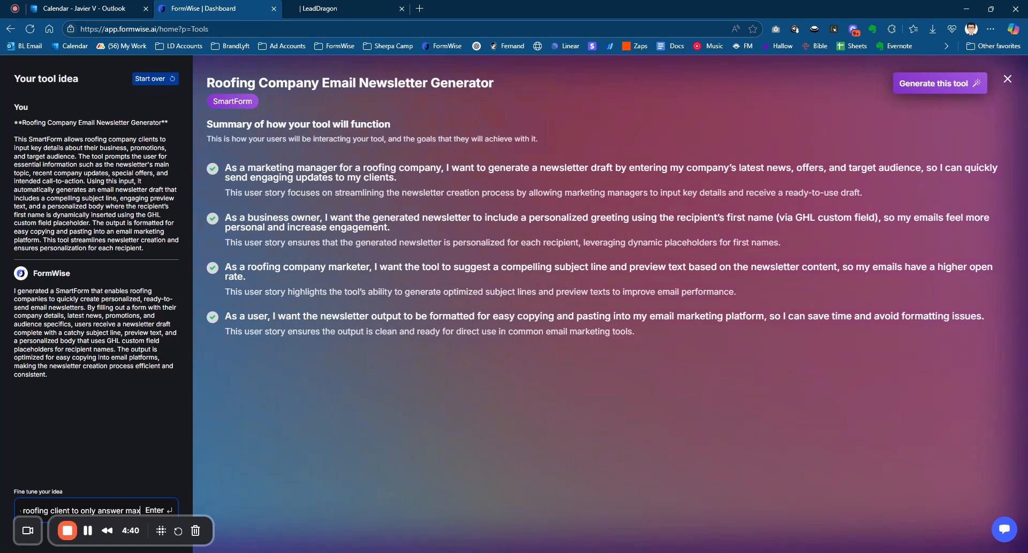
pyautogui.write(' 4 qu')
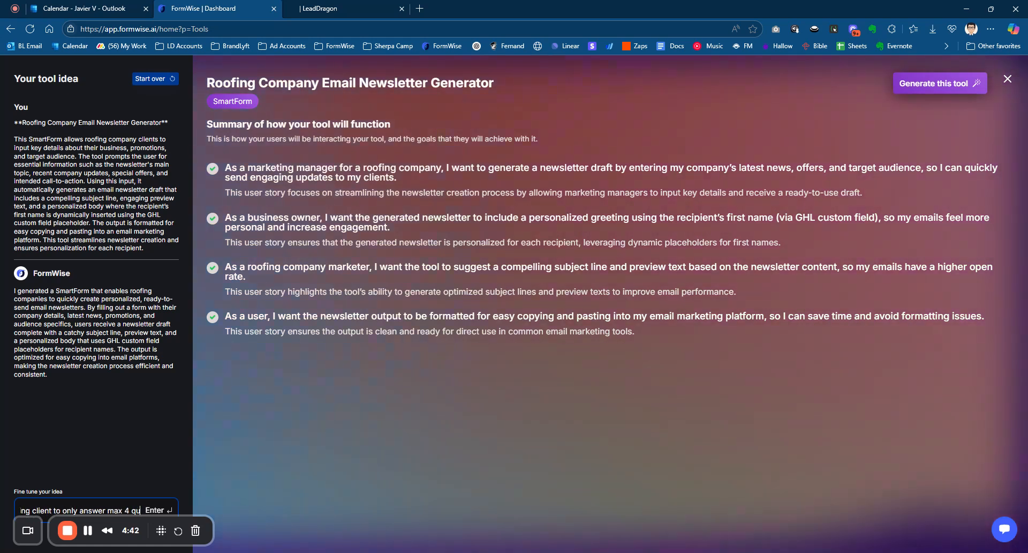
pyautogui.write('estions, one of t')
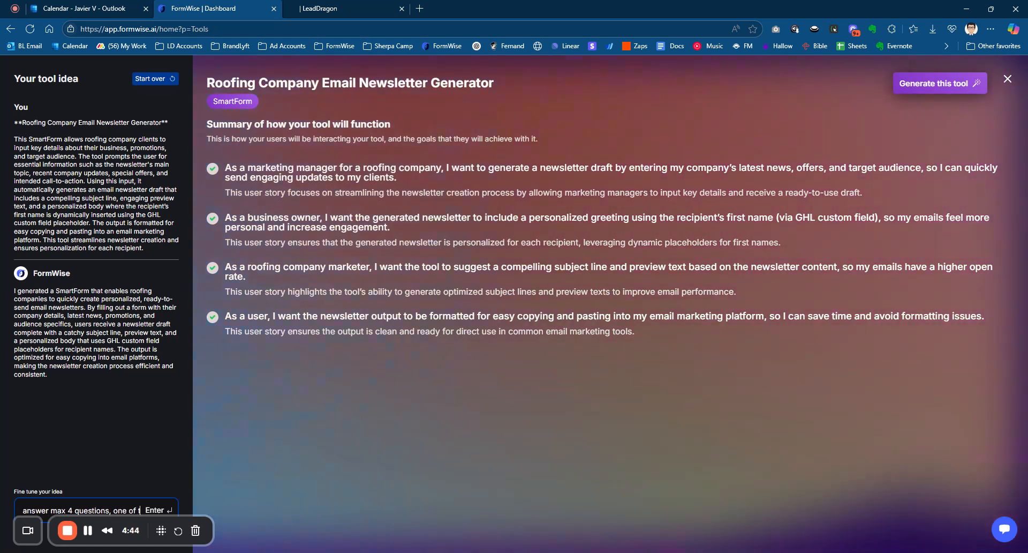
pyautogui.write('hem being their busine')
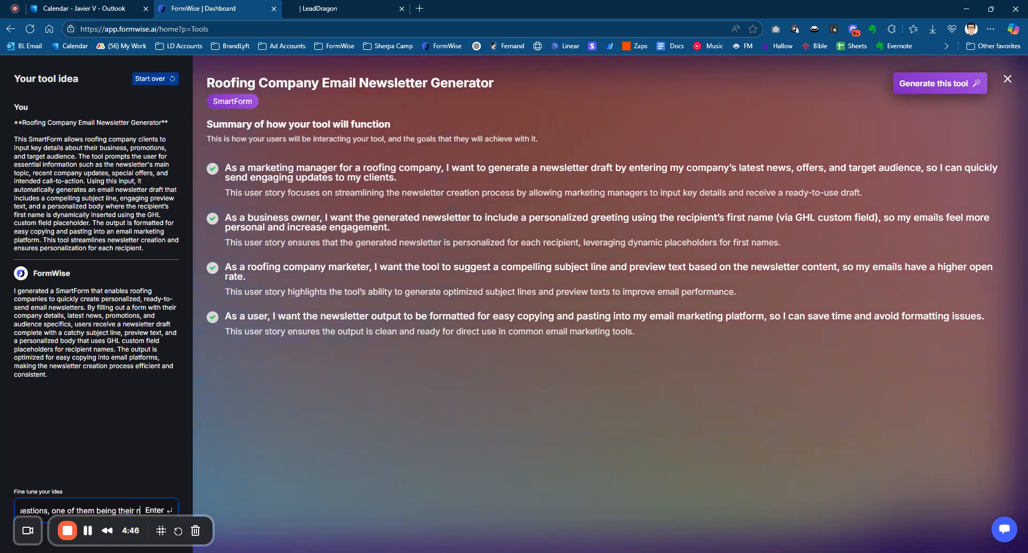
pyautogui.write('ss name')
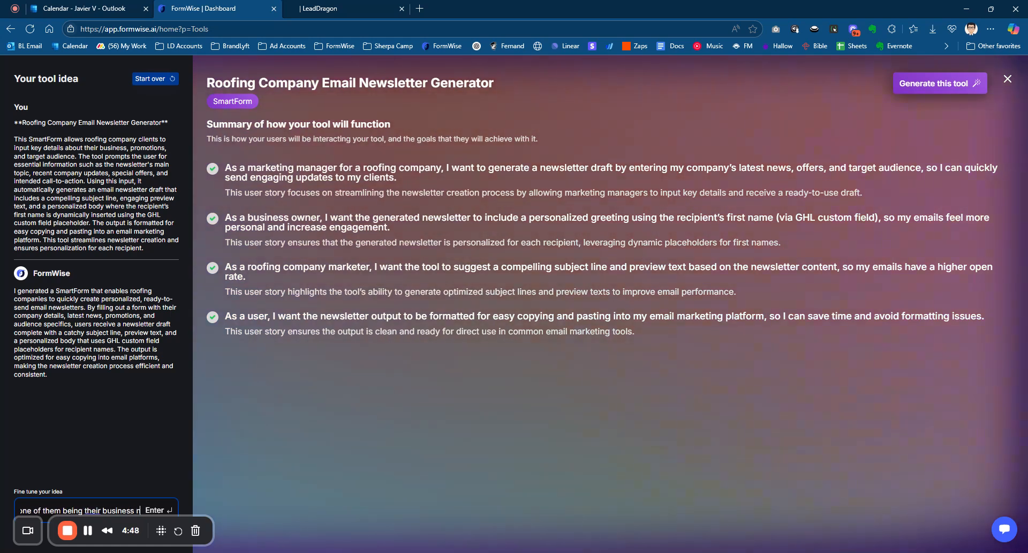
pyautogui.press('Return')
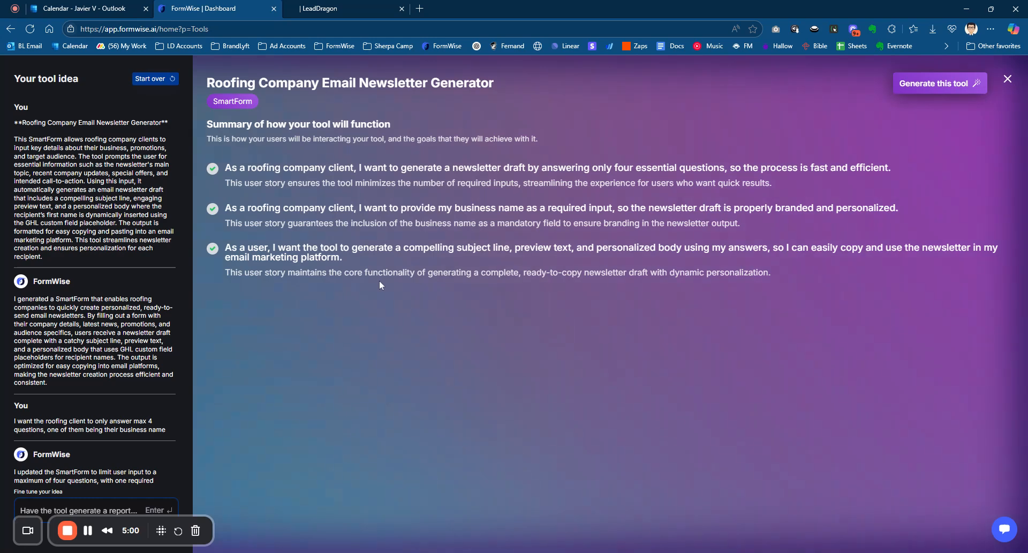
# - Generate the newsletter tool from the refined outline and open it in the form builder, skipping the tutorial
pyautogui.click(937, 85)
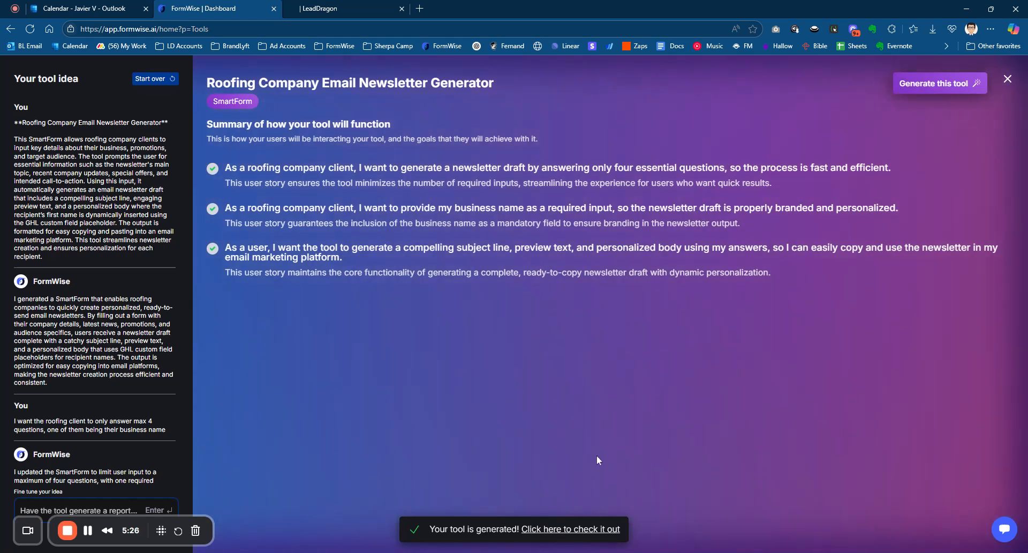
pyautogui.click(558, 528)
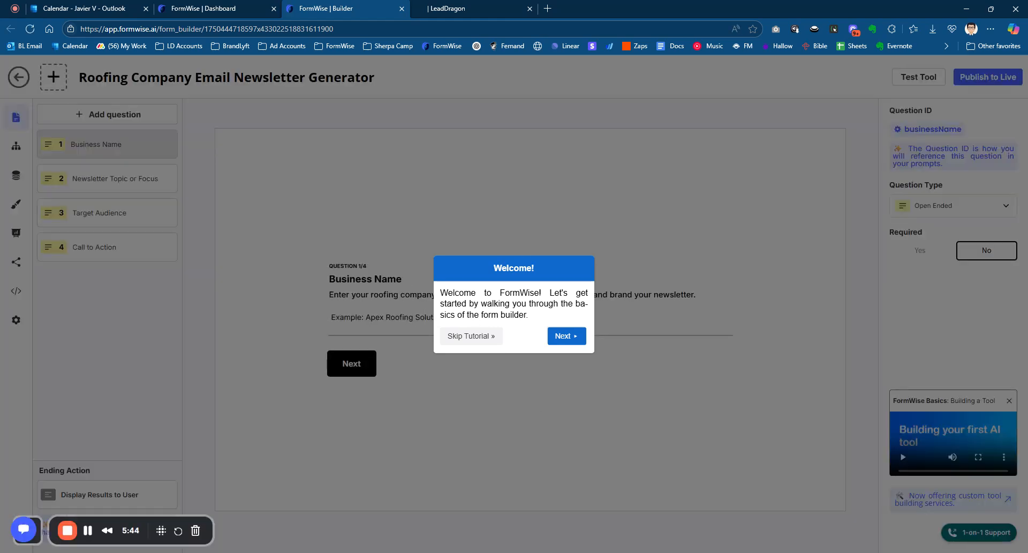
pyautogui.click(471, 338)
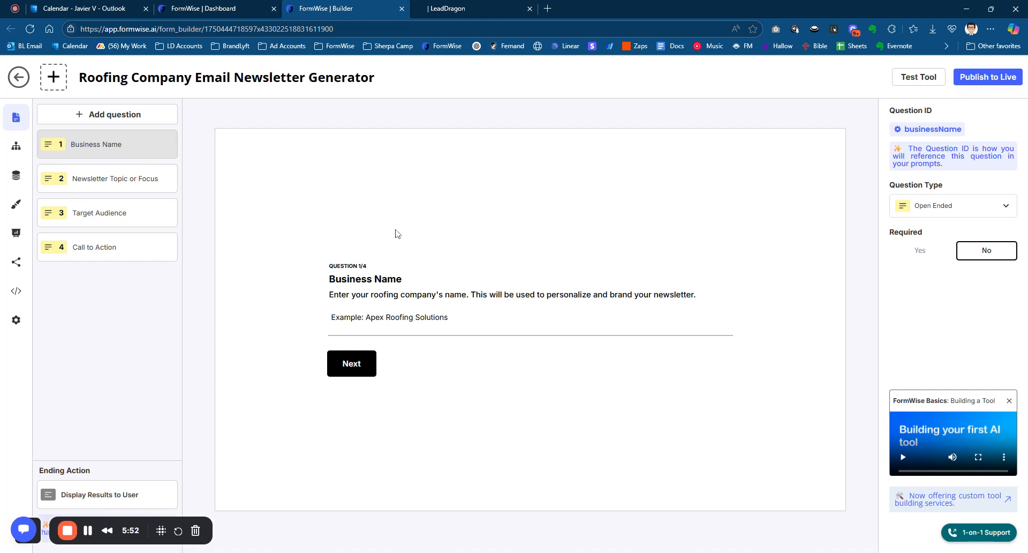
# - Review the four generated questions, from Business Name to Call to Action, and make each one required
pyautogui.click(124, 187)
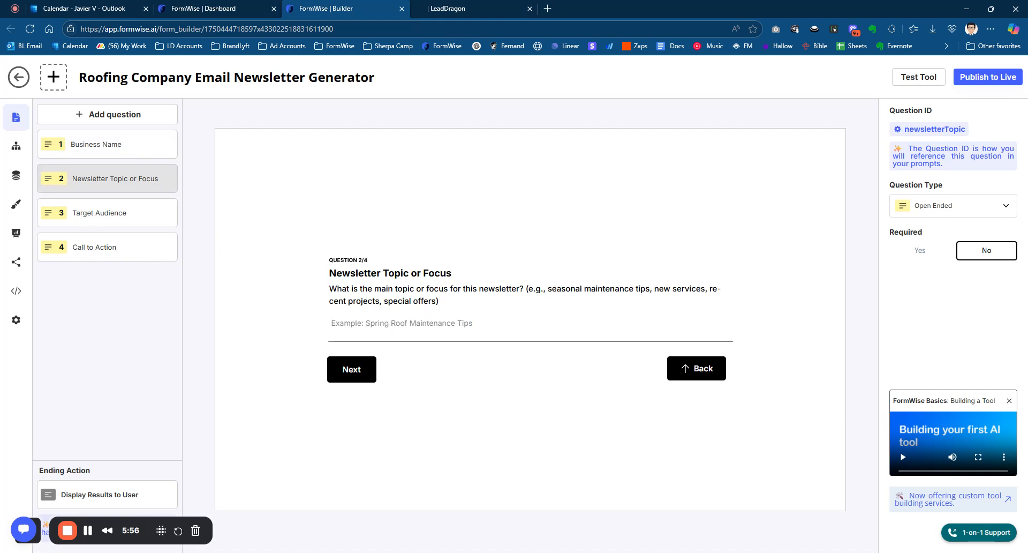
pyautogui.click(134, 221)
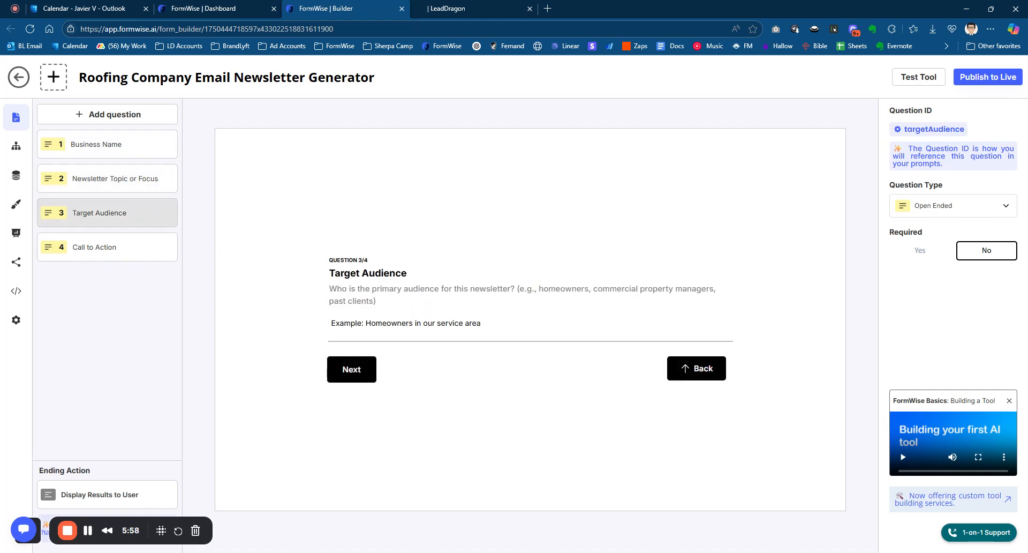
pyautogui.click(87, 253)
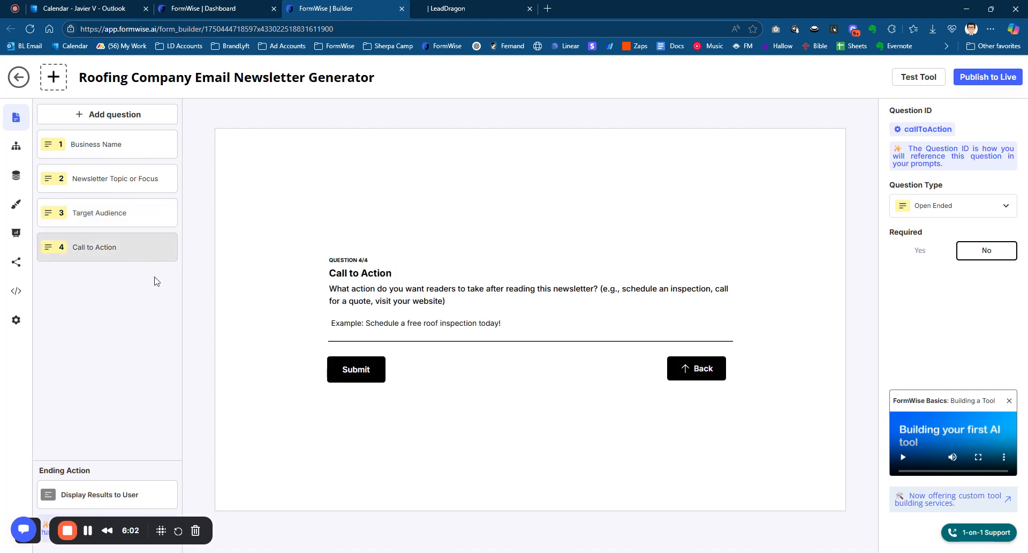
pyautogui.click(143, 153)
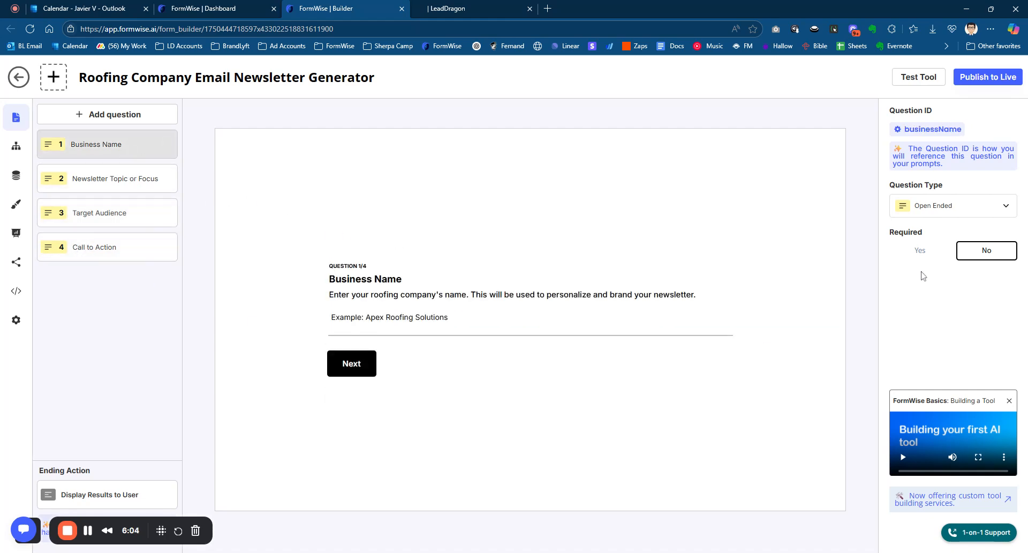
pyautogui.click(920, 250)
pyautogui.click(107, 179)
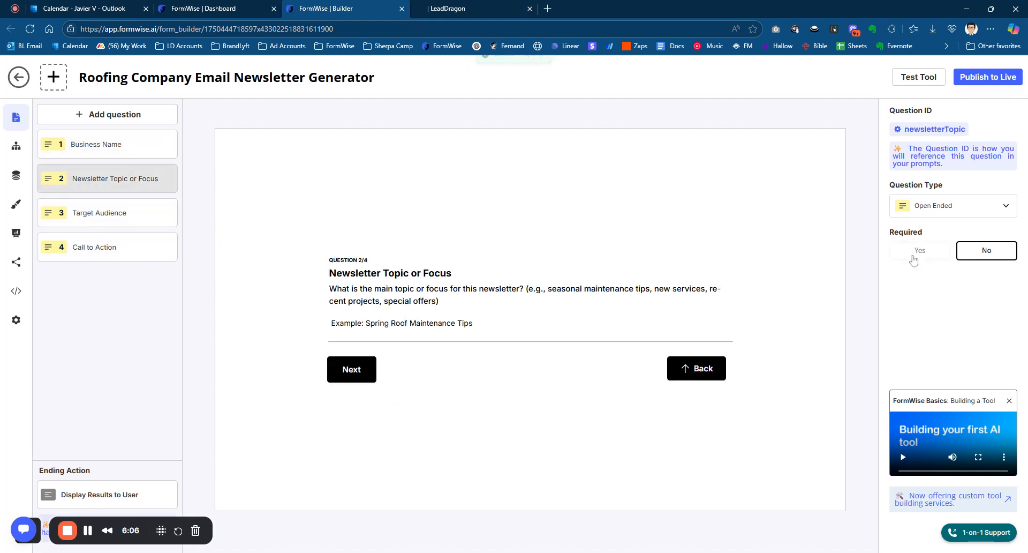
pyautogui.click(921, 250)
pyautogui.click(118, 213)
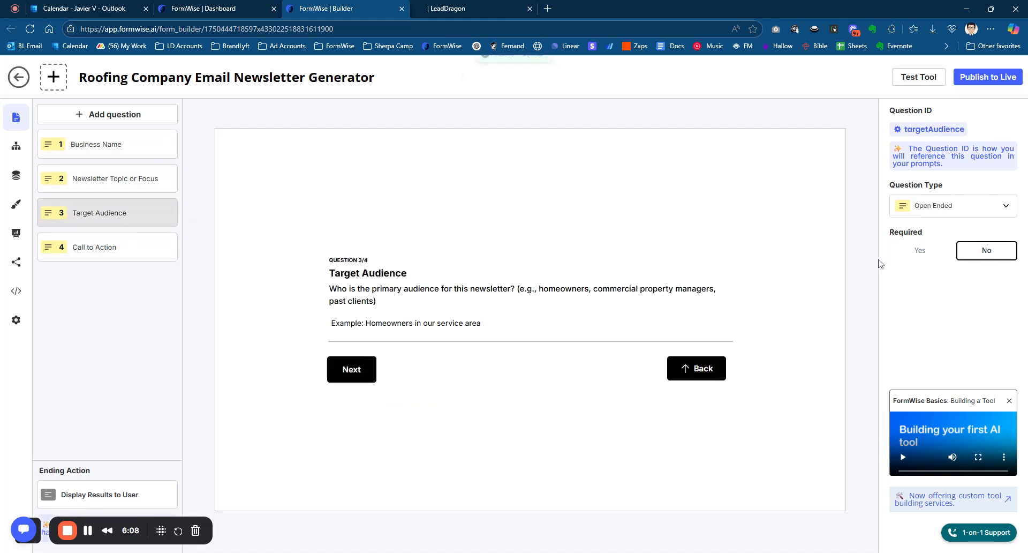
pyautogui.click(920, 250)
pyautogui.click(131, 259)
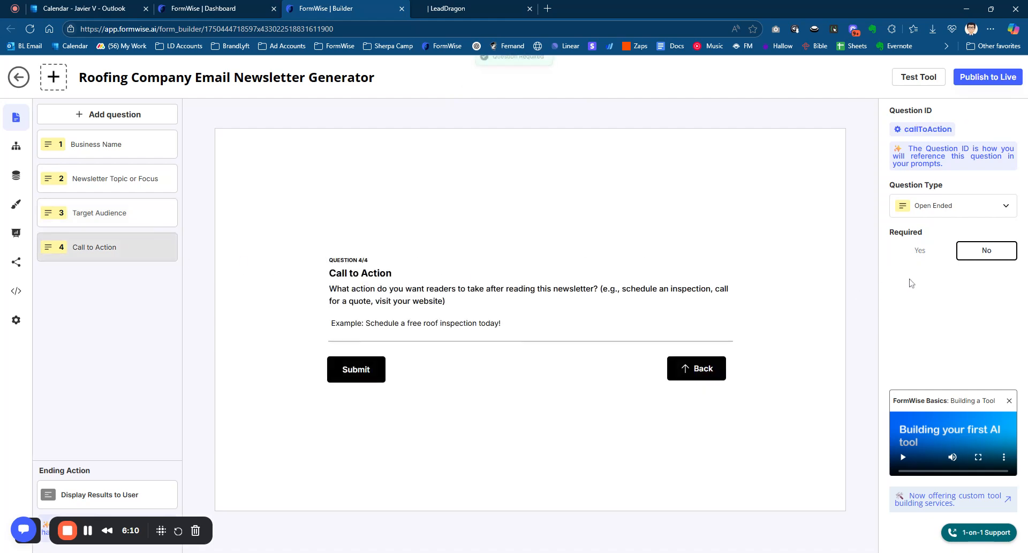
pyautogui.click(922, 251)
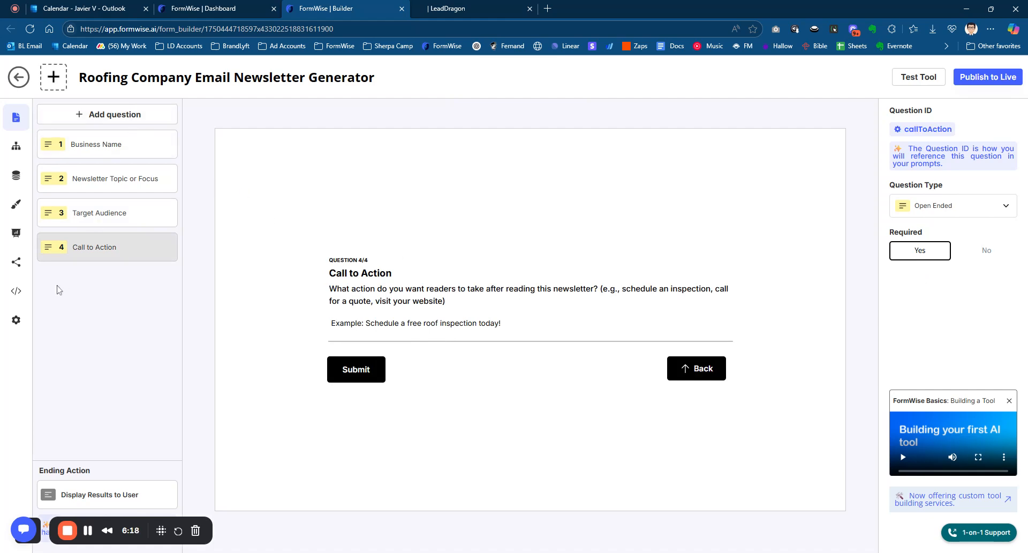
# - Change the form's display style to Single-Page in the tool settings
pyautogui.click(16, 321)
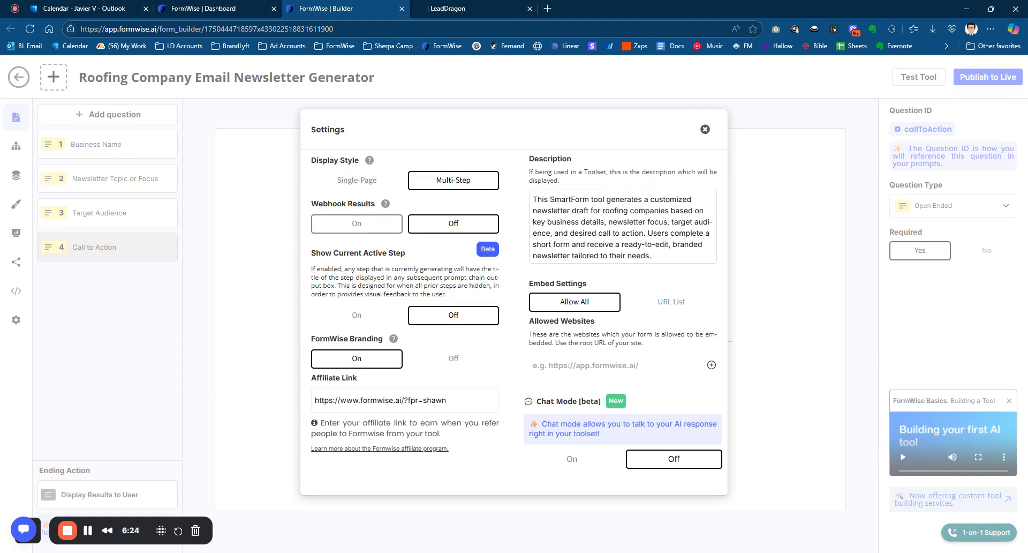
pyautogui.click(347, 184)
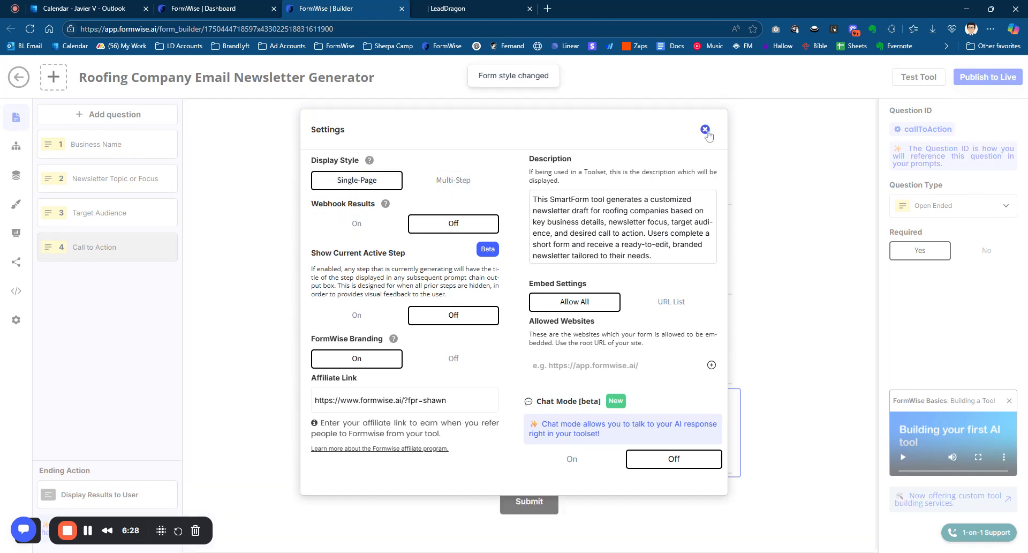
pyautogui.click(705, 129)
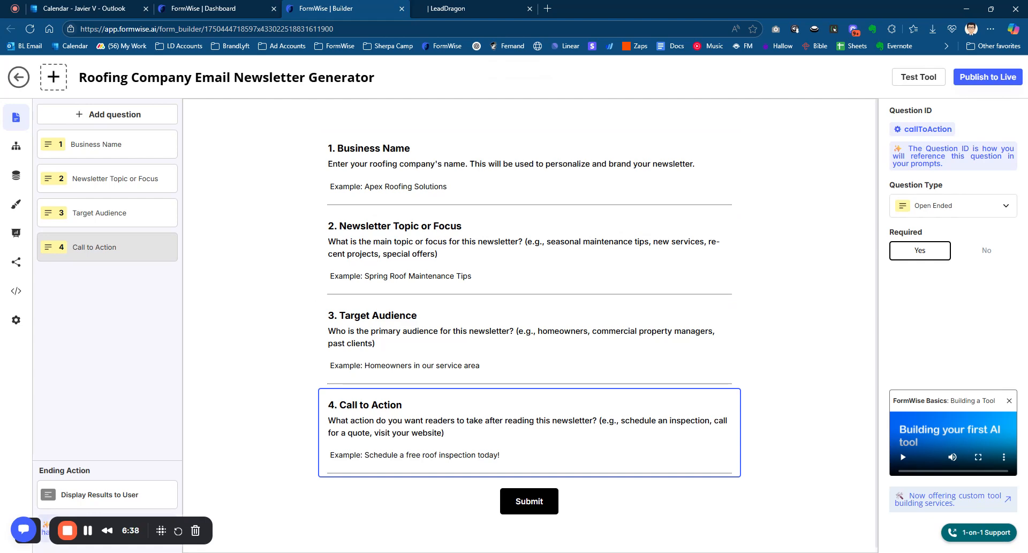
# - Check the tool's settings and the available ending actions, keeping the current choices
pyautogui.click(16, 319)
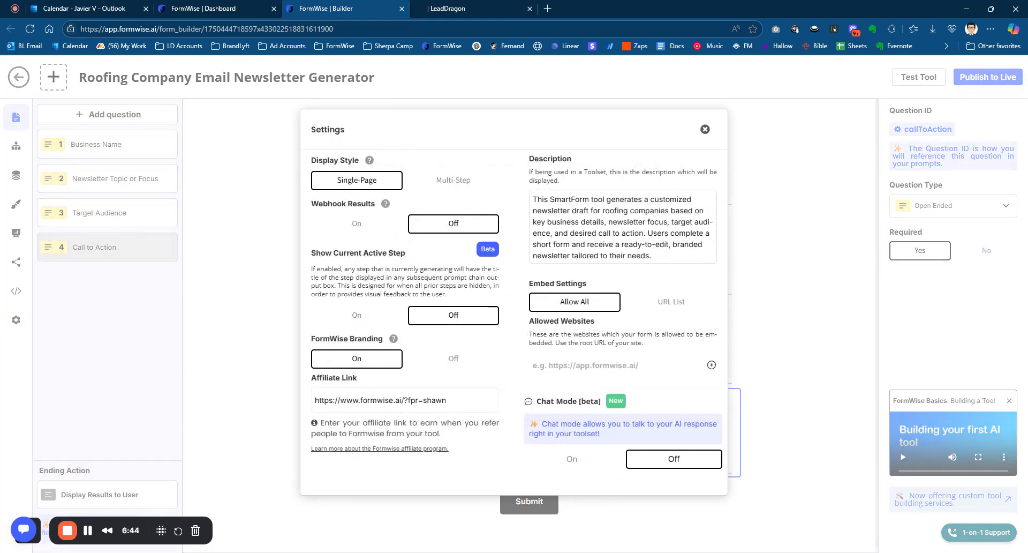
pyautogui.click(706, 130)
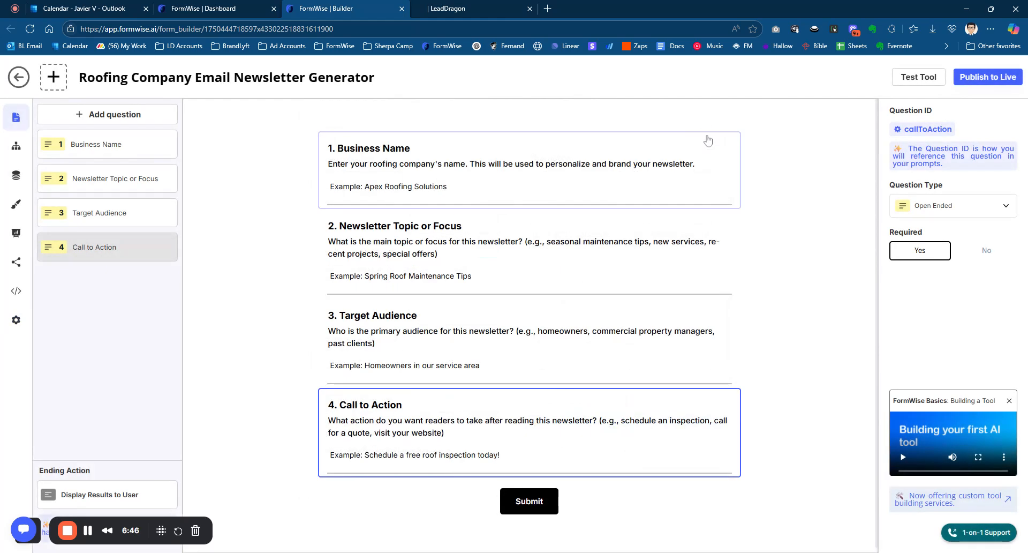
pyautogui.click(122, 499)
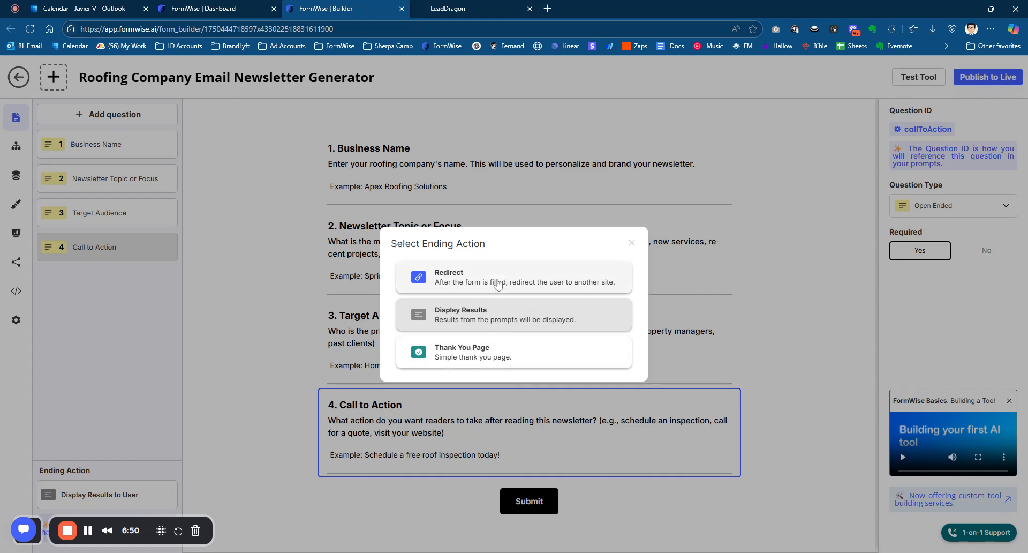
pyautogui.click(632, 243)
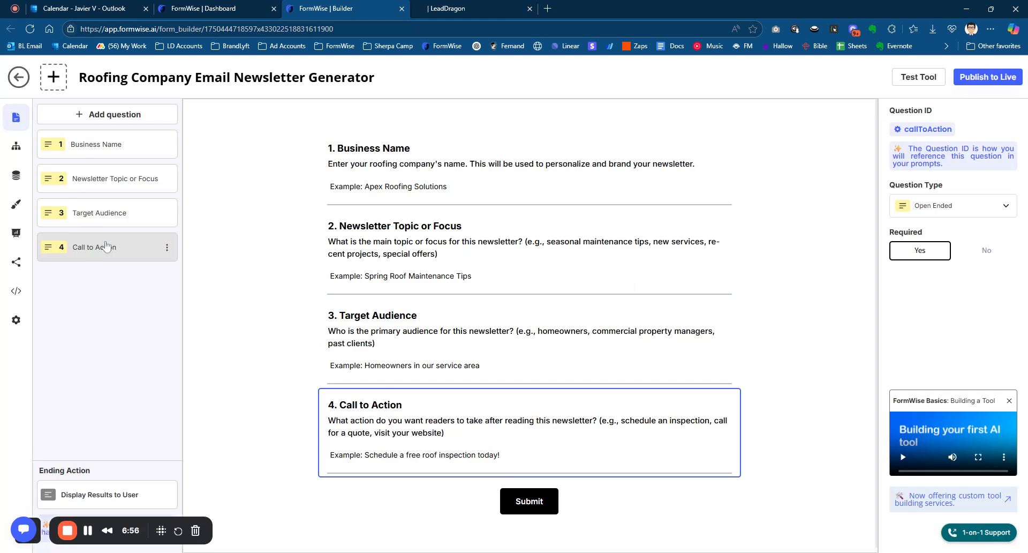
# - Review the Roofing Newsletter Draft Generator prompt in the Prompt Builder, set its AI model to GPT-4.1 and save it
pyautogui.click(17, 148)
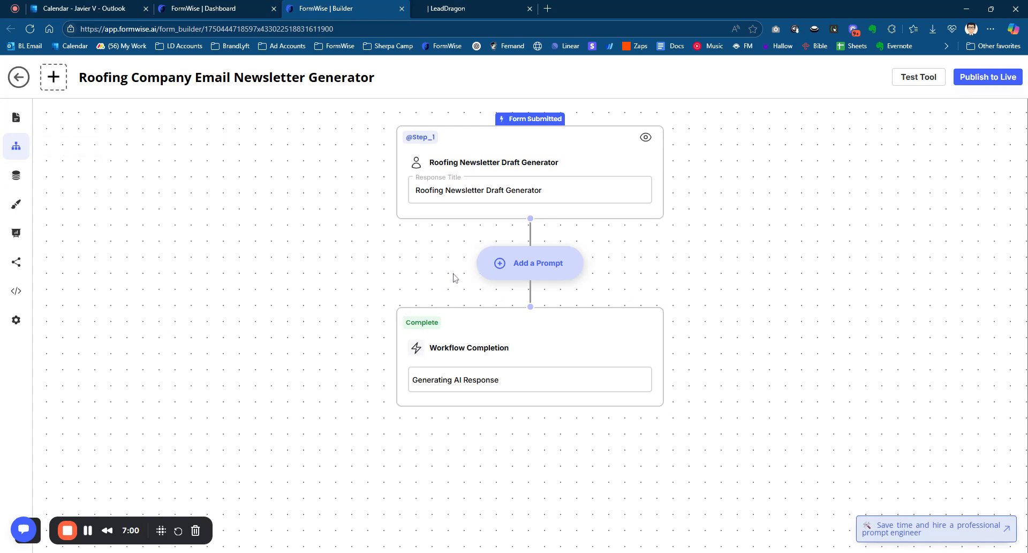
pyautogui.click(586, 158)
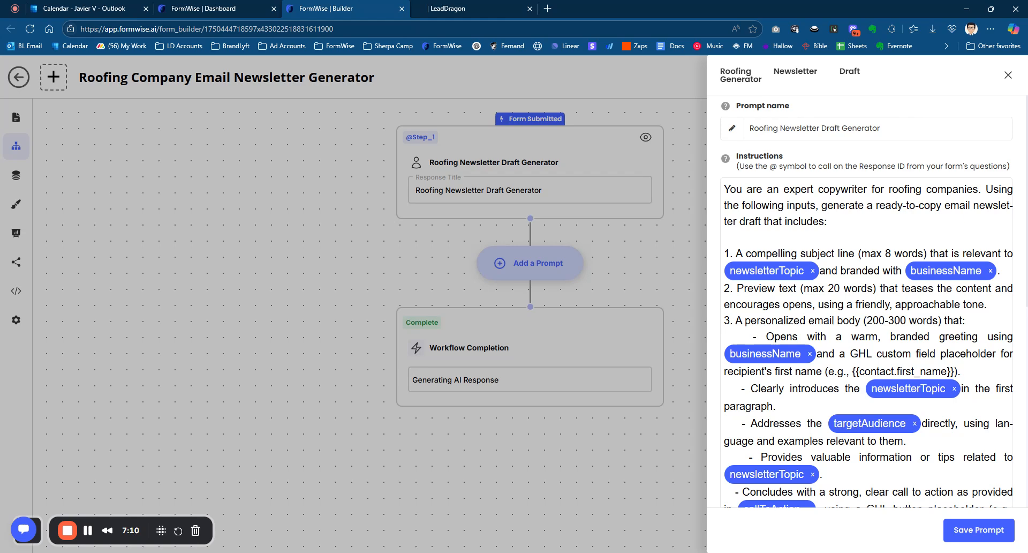
pyautogui.scroll(-1, 955, 217)
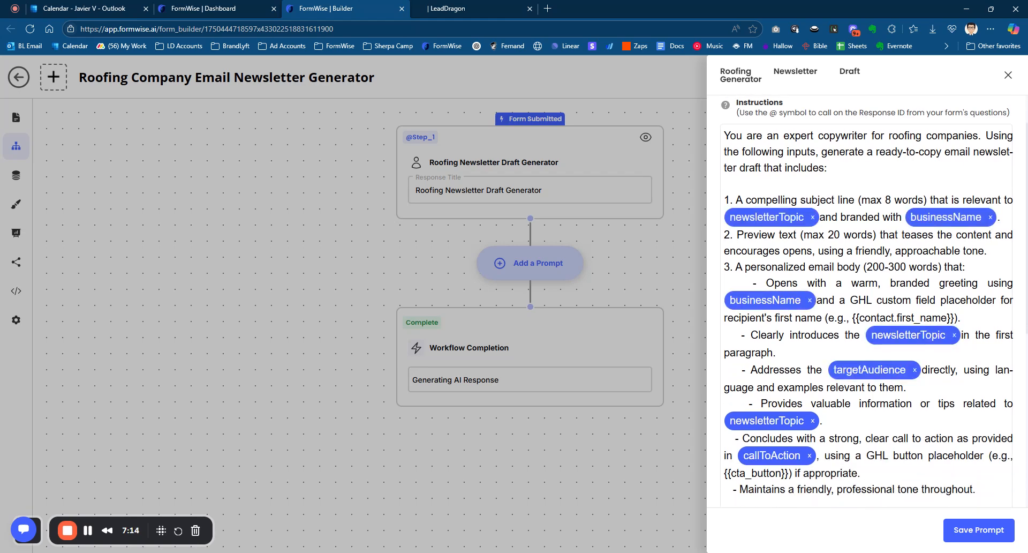
pyautogui.scroll(-3, 868, 300)
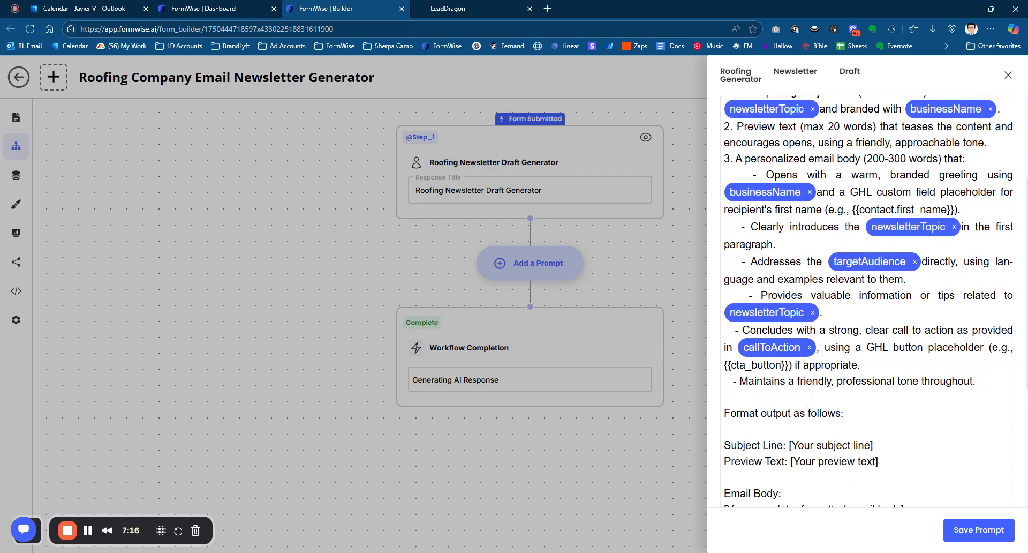
pyautogui.scroll(-2, 868, 300)
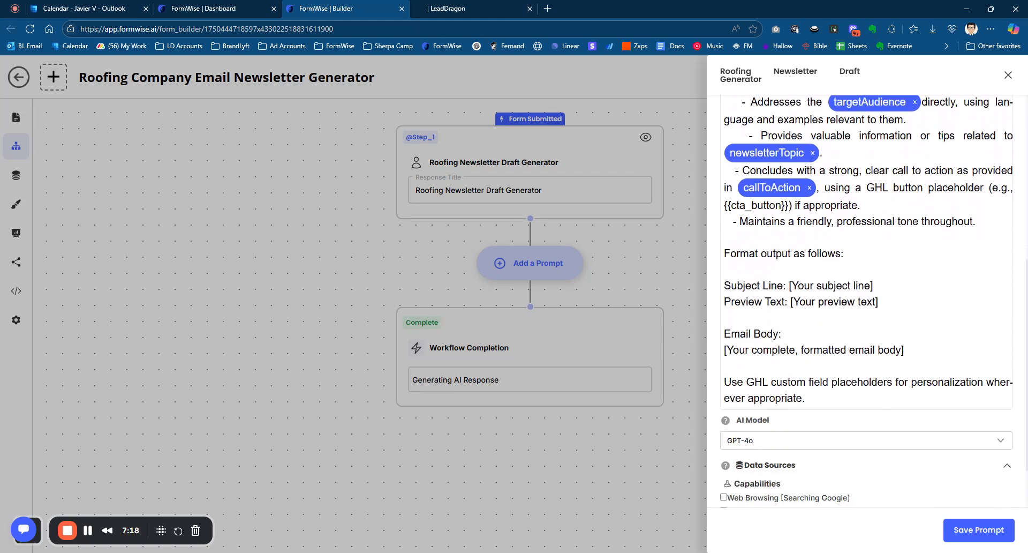
pyautogui.scroll(-1, 866, 301)
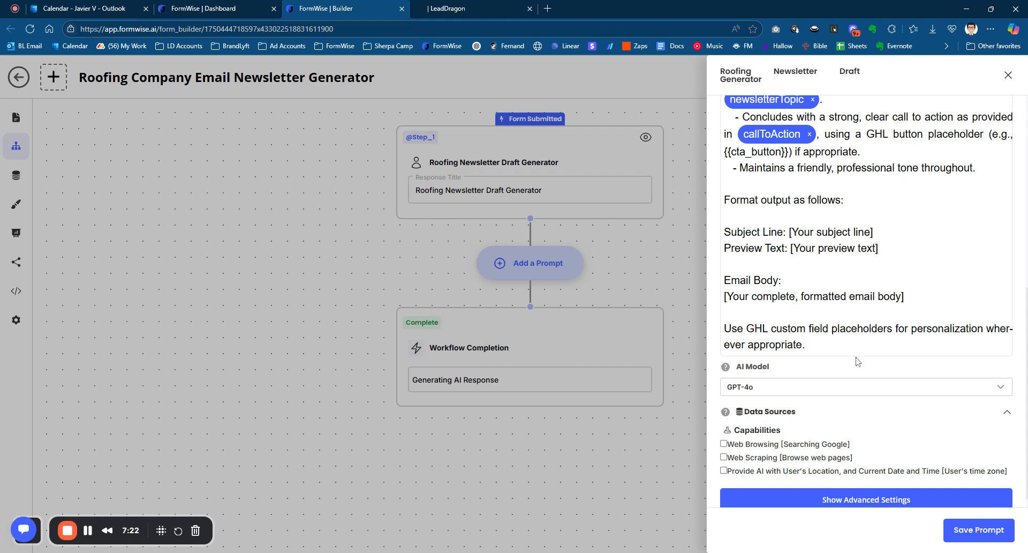
pyautogui.scroll(-1, 859, 360)
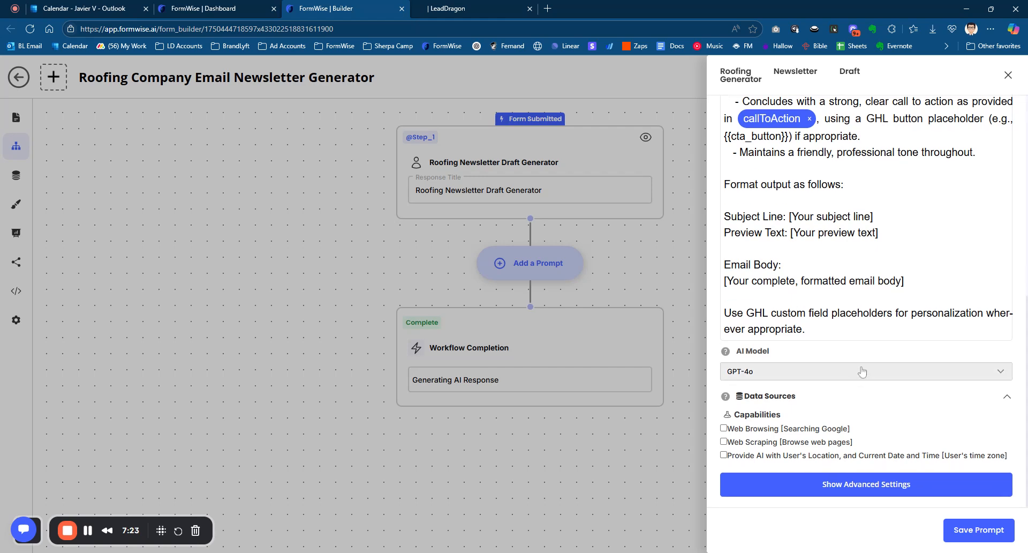
pyautogui.click(862, 371)
pyautogui.click(854, 397)
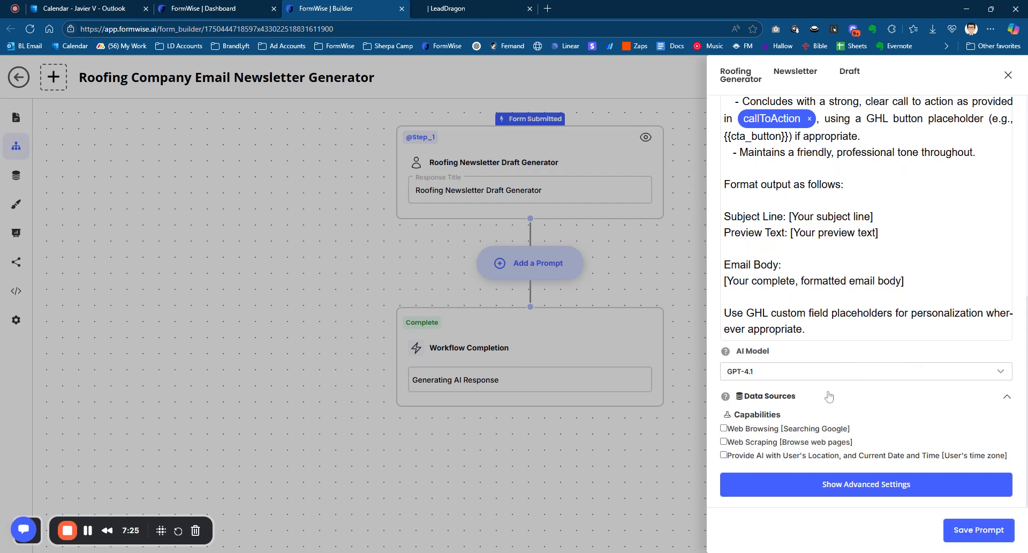
pyautogui.click(988, 530)
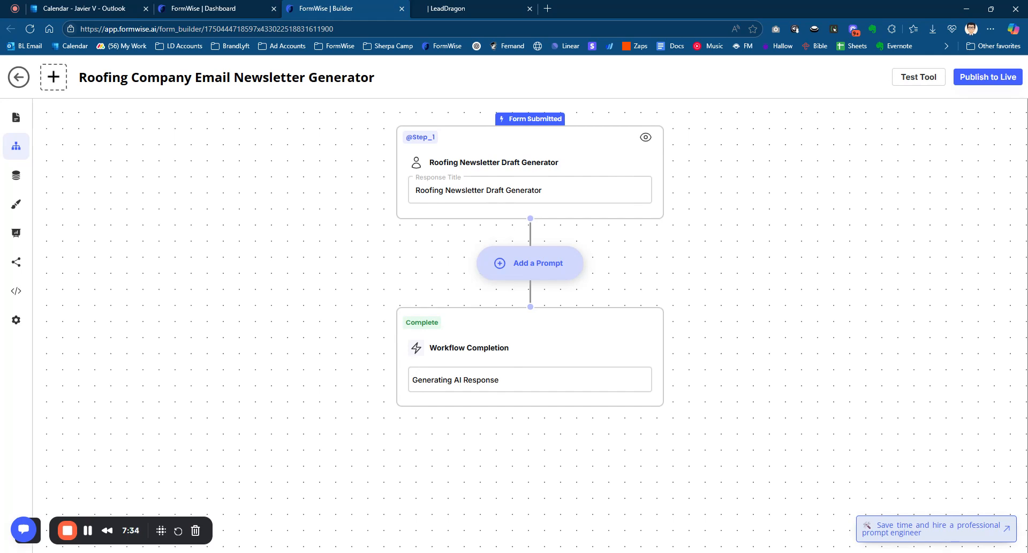
# - Publish the newsletter tool to live and open its form in test mode
pyautogui.click(993, 84)
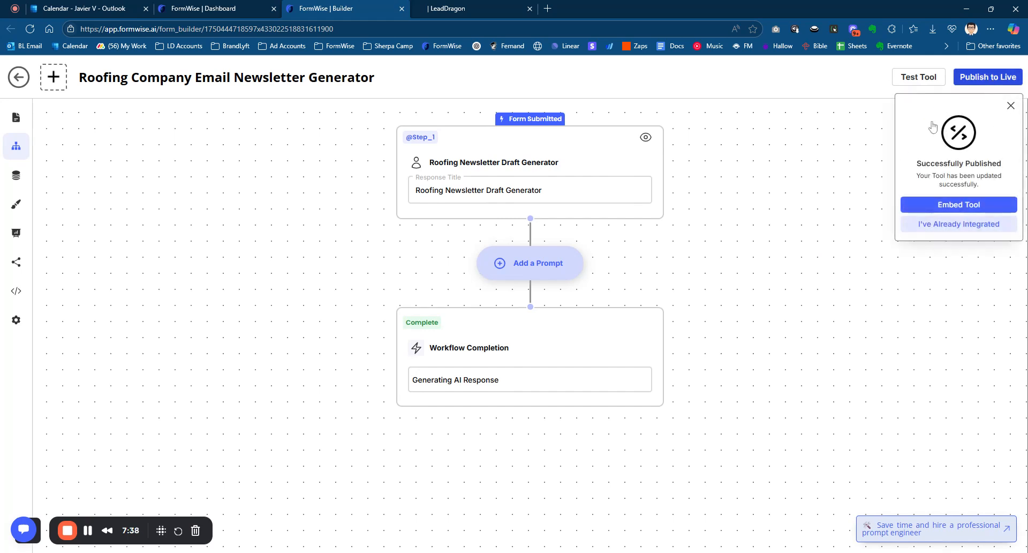
pyautogui.click(924, 81)
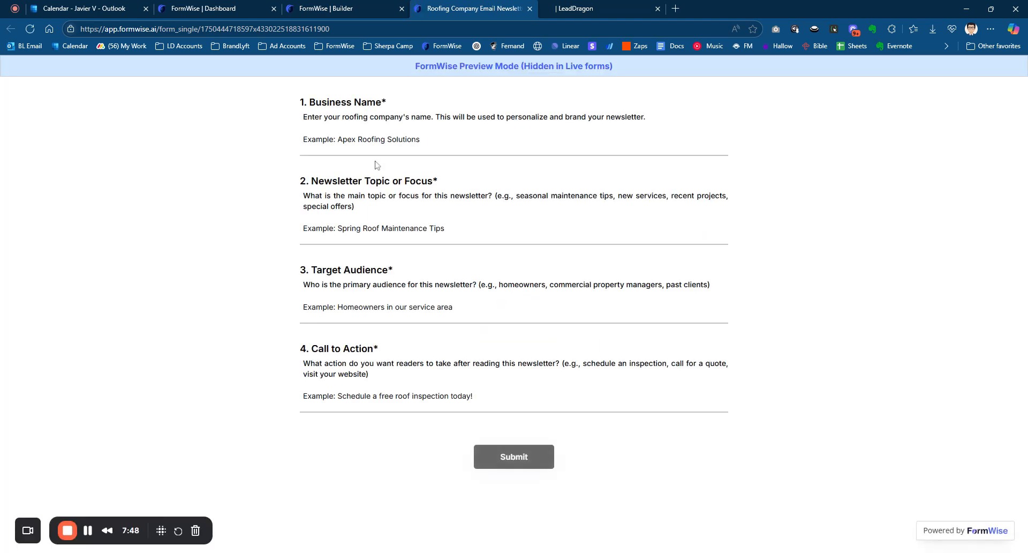
# - Fill in the business name "Apex Roofing Co" and the newsletter topic "Summer hailstorm in alpharetta area, learn what hail damage looks like,"
pyautogui.write('A')
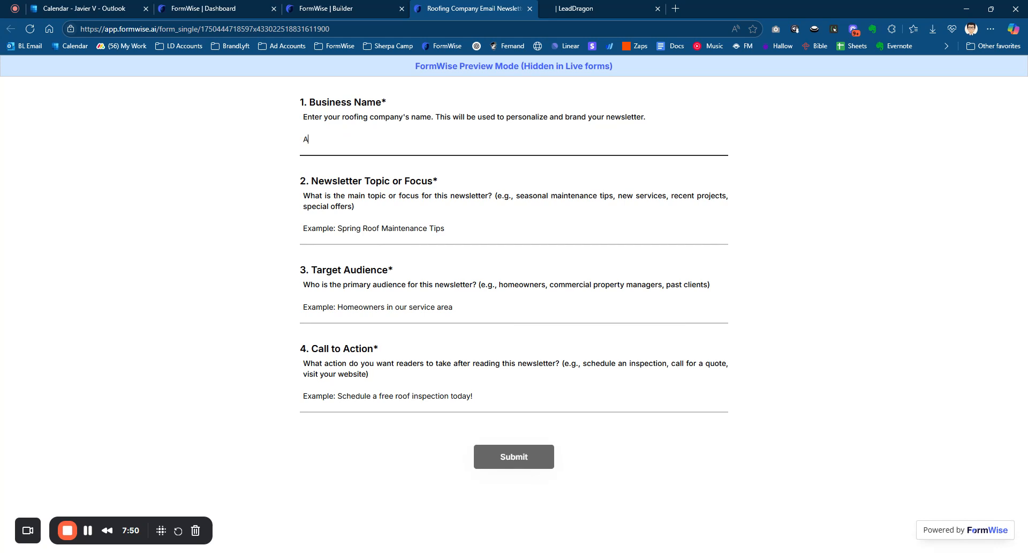
pyautogui.write('pex Roofing Co')
pyautogui.press('Tab')
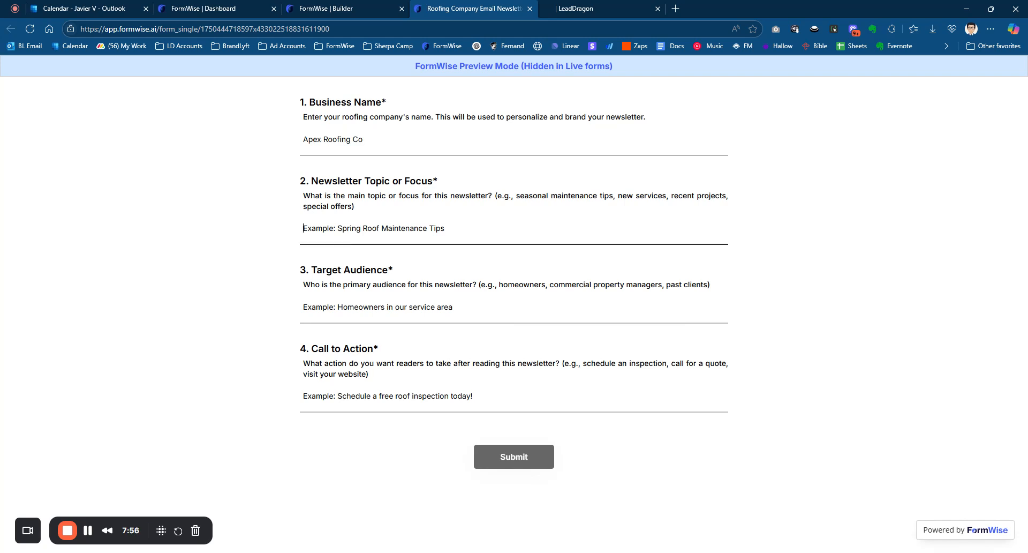
pyautogui.write('Summer h')
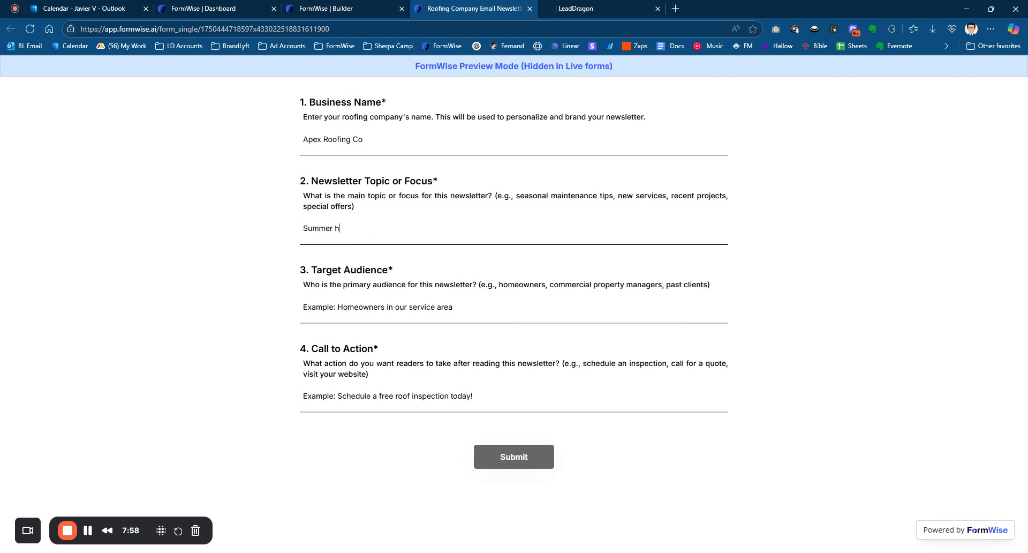
pyautogui.write('ailstorm in alpharetta area, ')
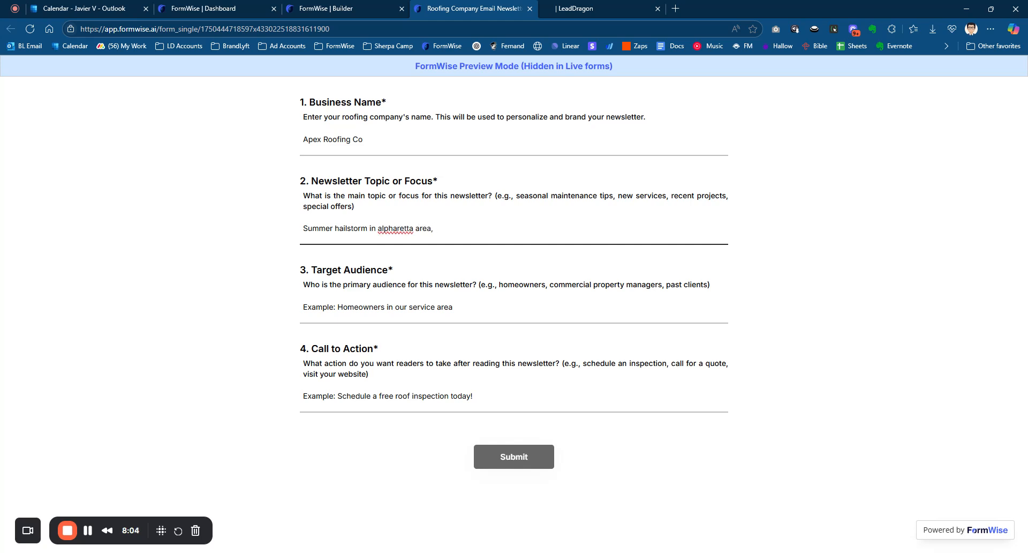
pyautogui.write('learn what hail damage looks like,')
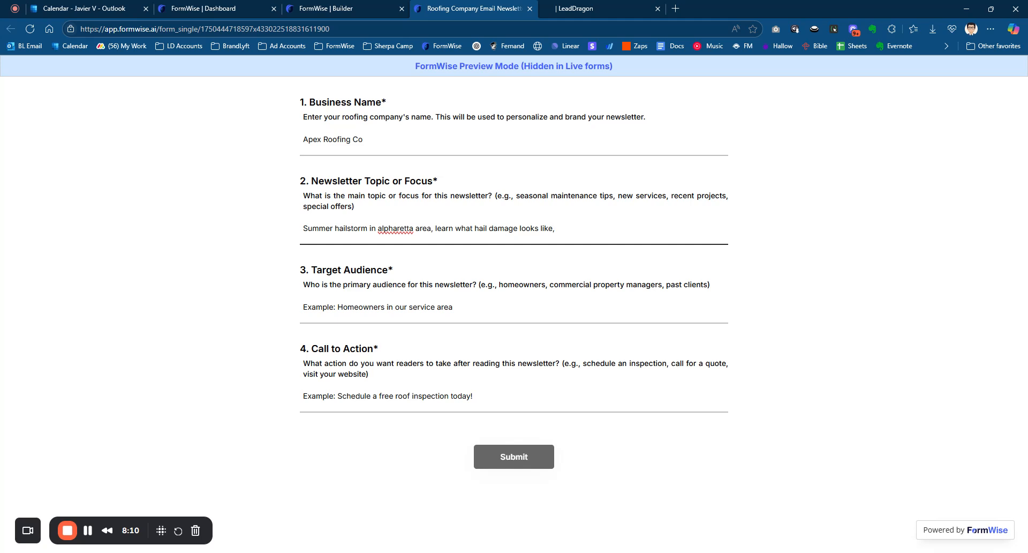
# - Enter "homeowners in alpharetta" as the target audience and "Book your free roofing inspection" as the call to action
pyautogui.click(391, 319)
pyautogui.write('homeo')
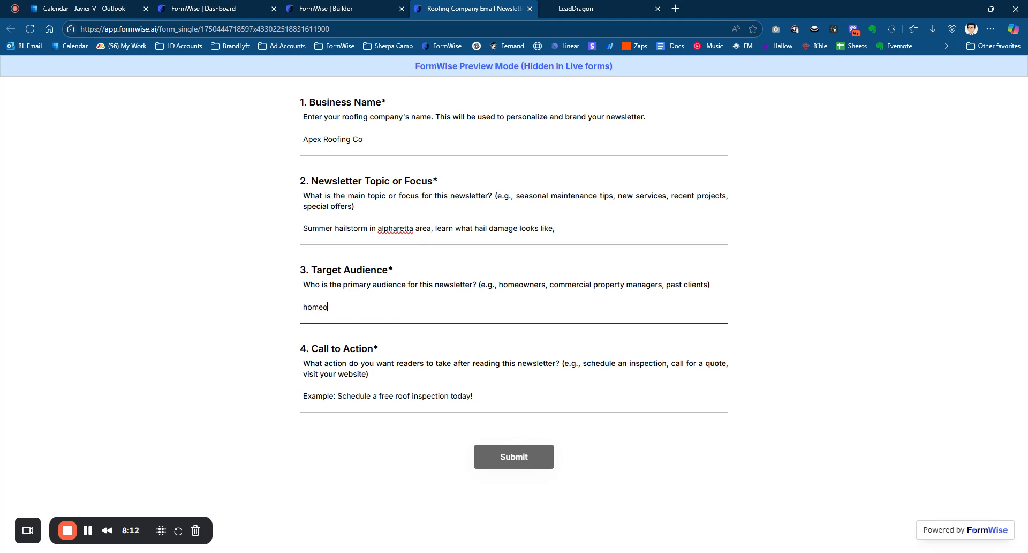
pyautogui.write('wners in alpharetta')
pyautogui.click(363, 395)
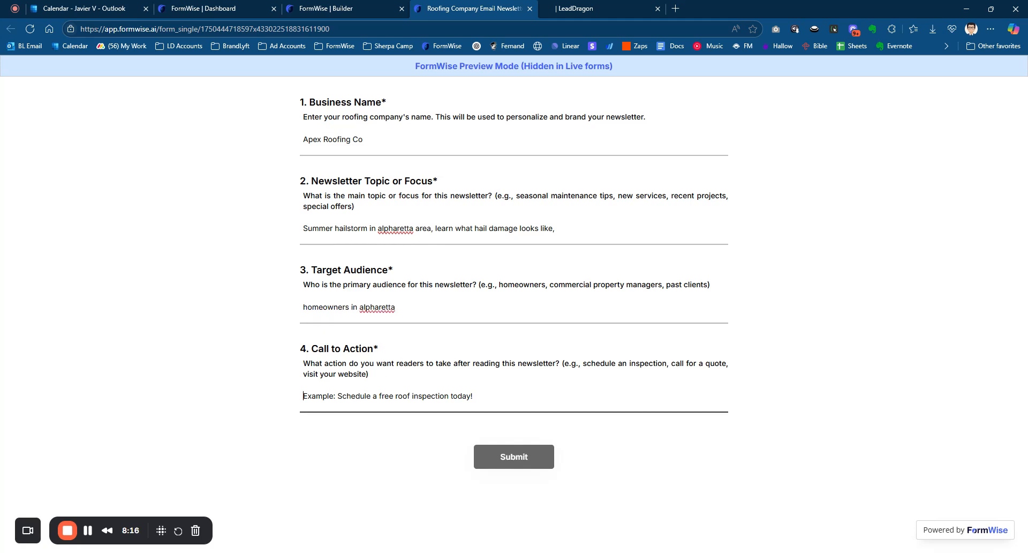
pyautogui.write('Book your')
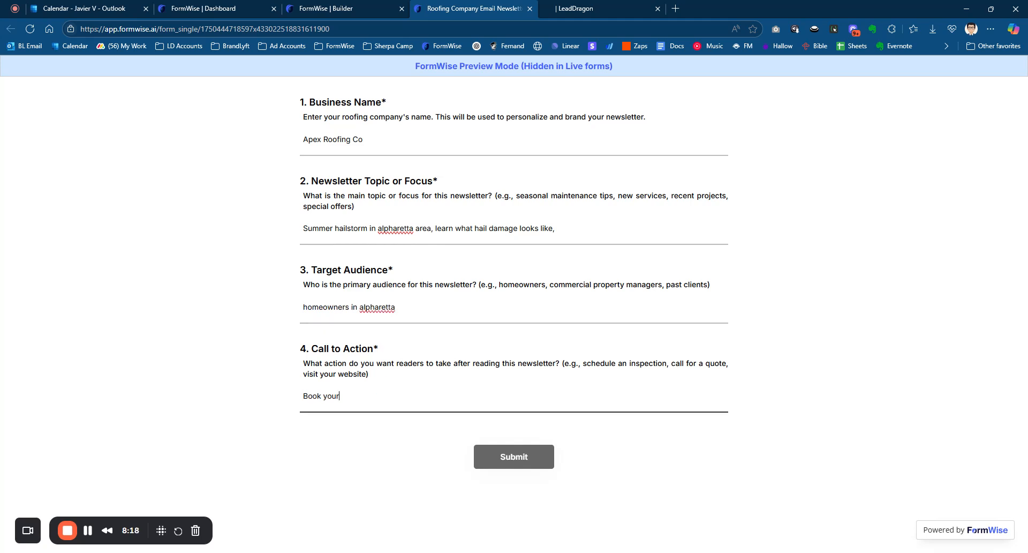
pyautogui.write(' free roofing inspection')
pyautogui.click(495, 420)
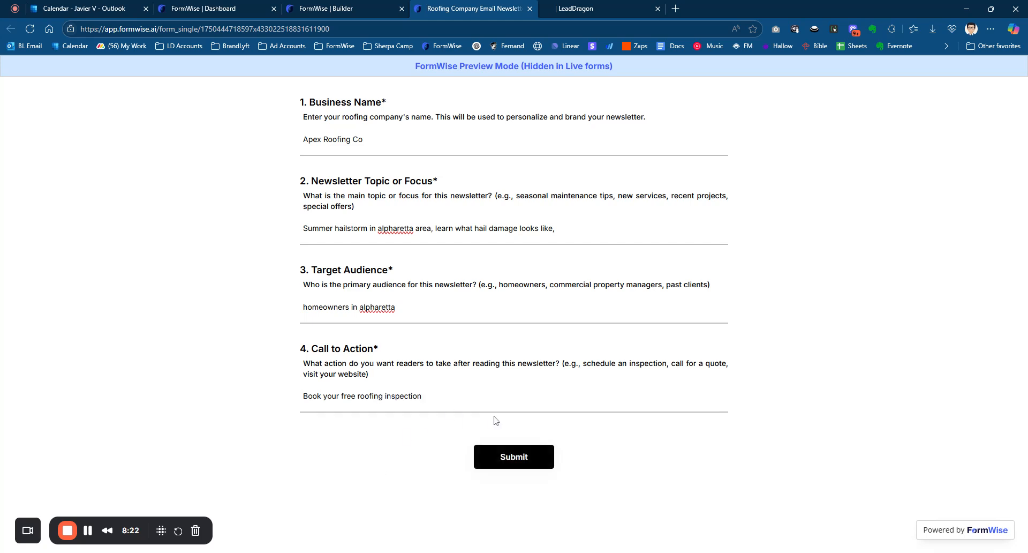
# - Submit the sample answers, read through the generated roofing newsletter draft and copy its text
pyautogui.click(495, 455)
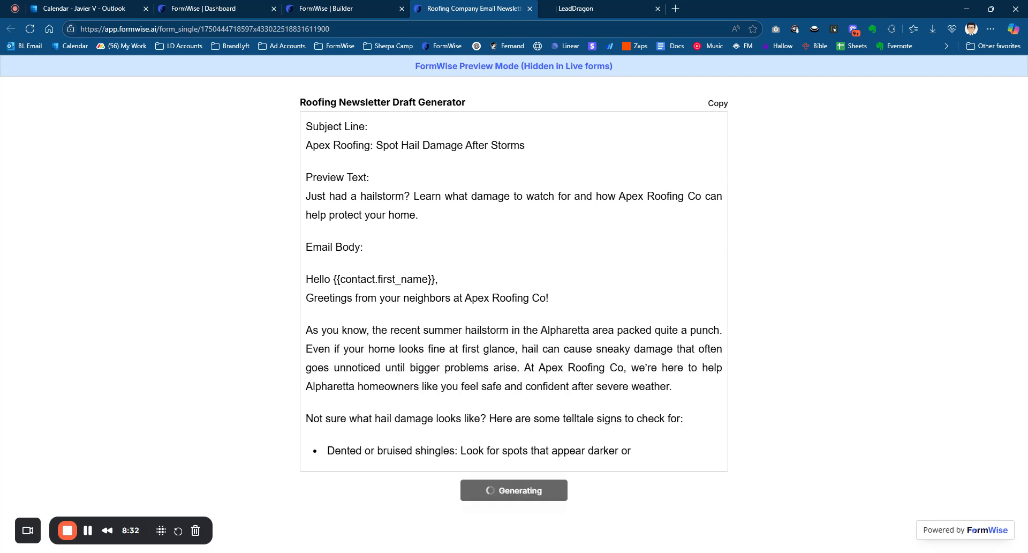
pyautogui.scroll(-2, 480, 260)
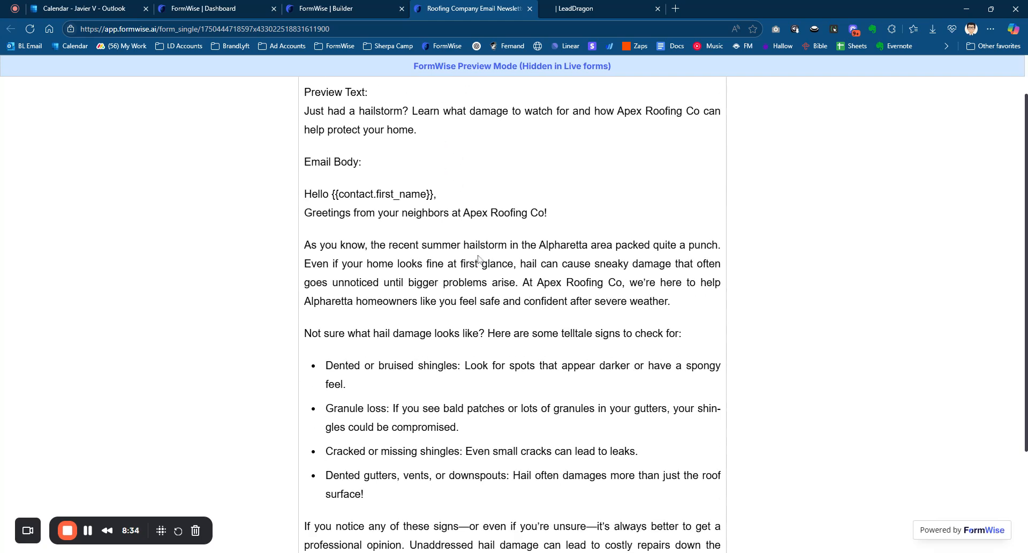
pyautogui.moveTo(332, 178); pyautogui.dragTo(435, 177)
pyautogui.click(436, 177)
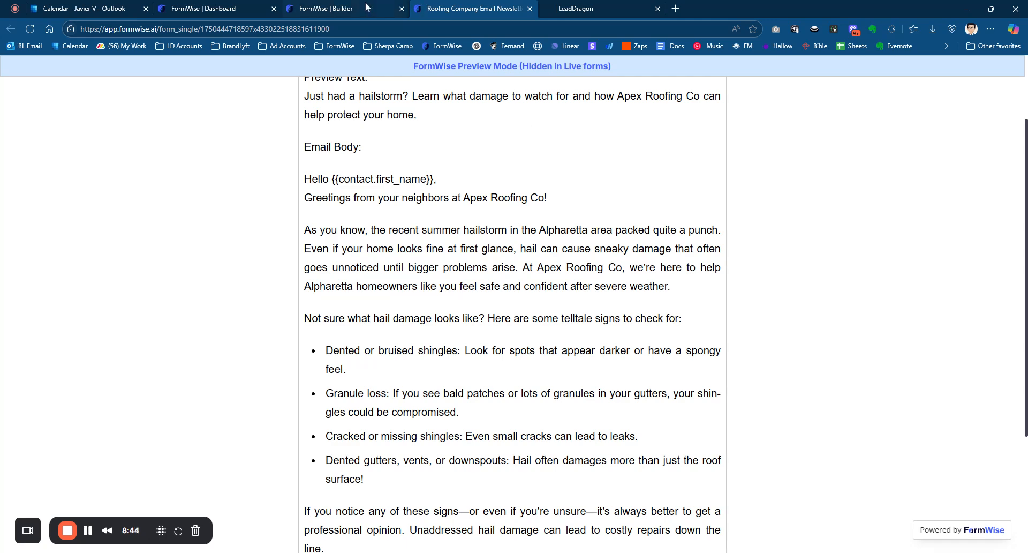
pyautogui.scroll(-1, 539, 166)
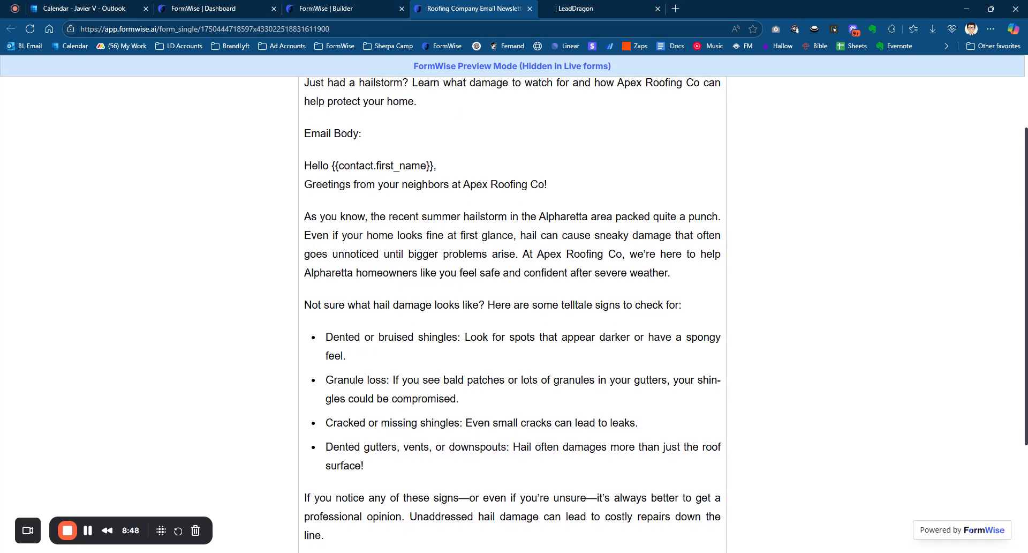
pyautogui.scroll(-1, 513, 311)
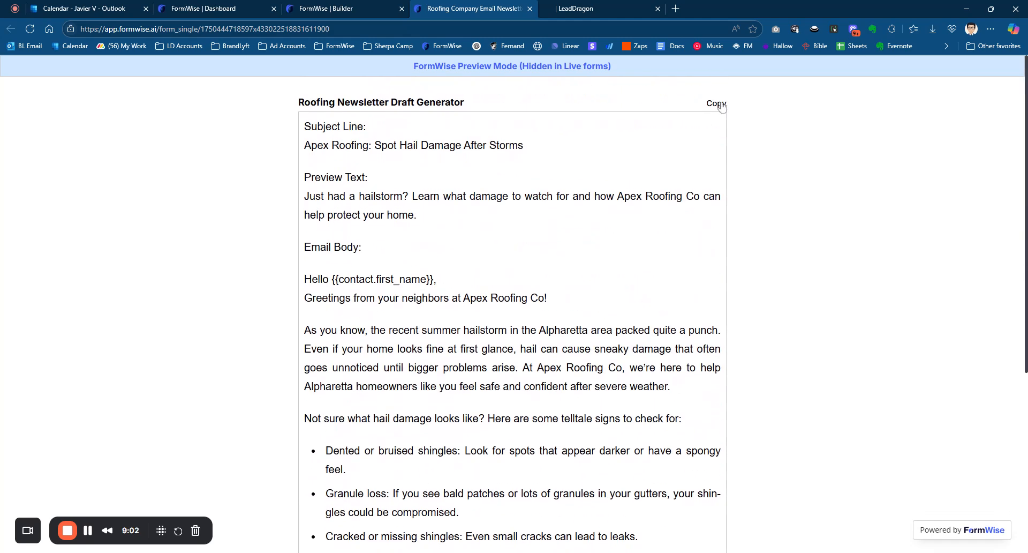
pyautogui.click(721, 105)
# - Switch to LeadDragon and open the ChatGPT assistant from the embedded toolkit's ChatGPT category
pyautogui.click(626, 7)
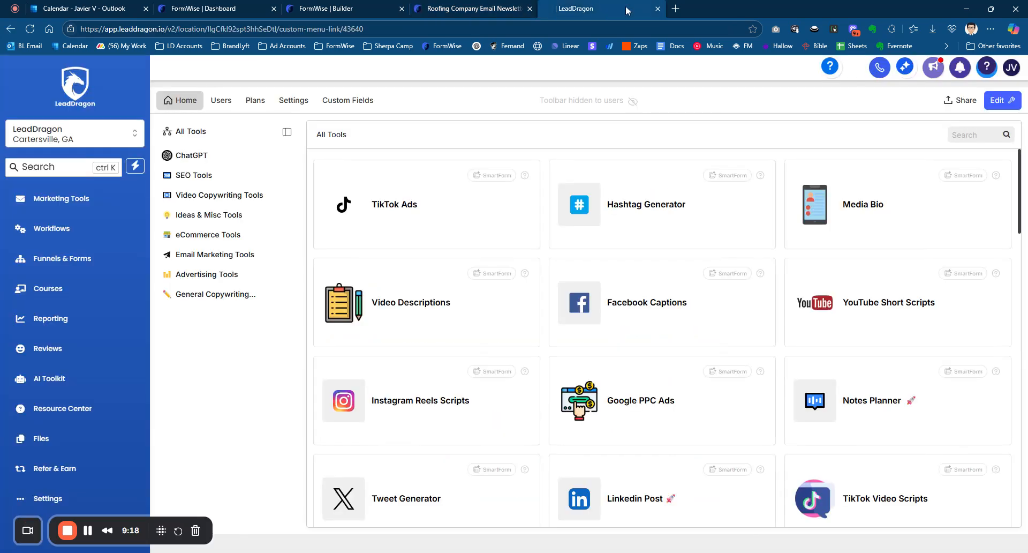
pyautogui.moveTo(609, 95)
pyautogui.click(265, 158)
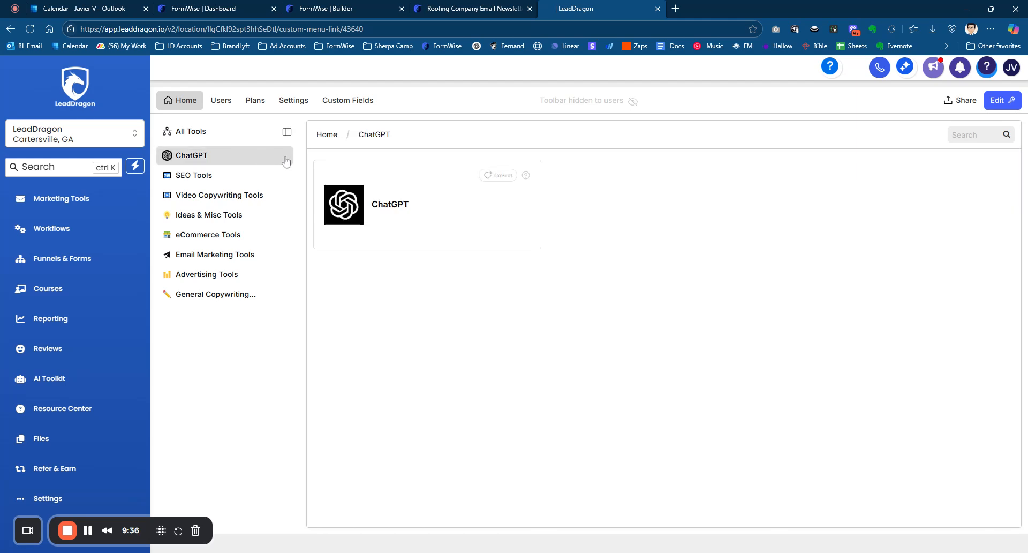
pyautogui.click(402, 195)
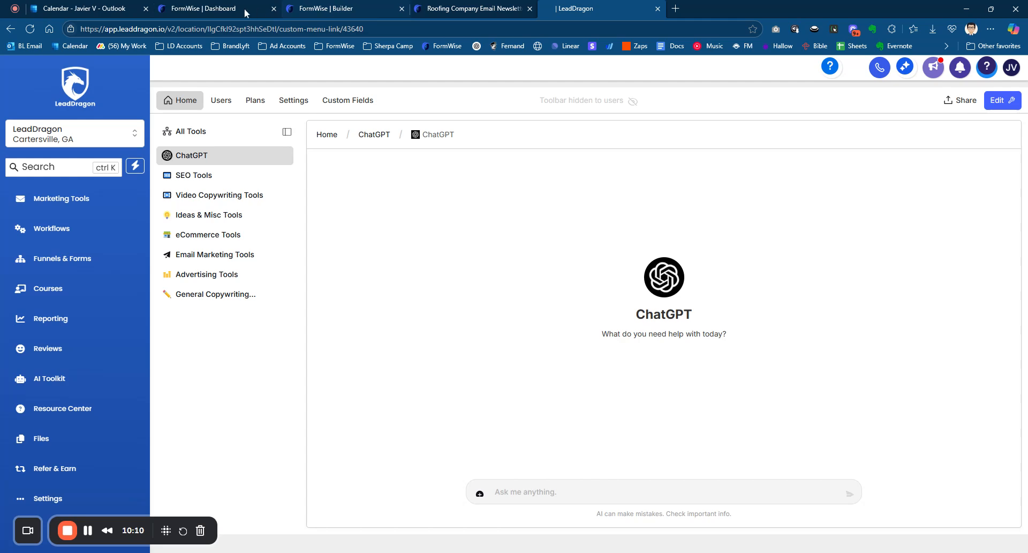
# - Switch back to the FormWise dashboard showing the Roofing Company Email Newsletter Generator summary
pyautogui.click(227, 10)
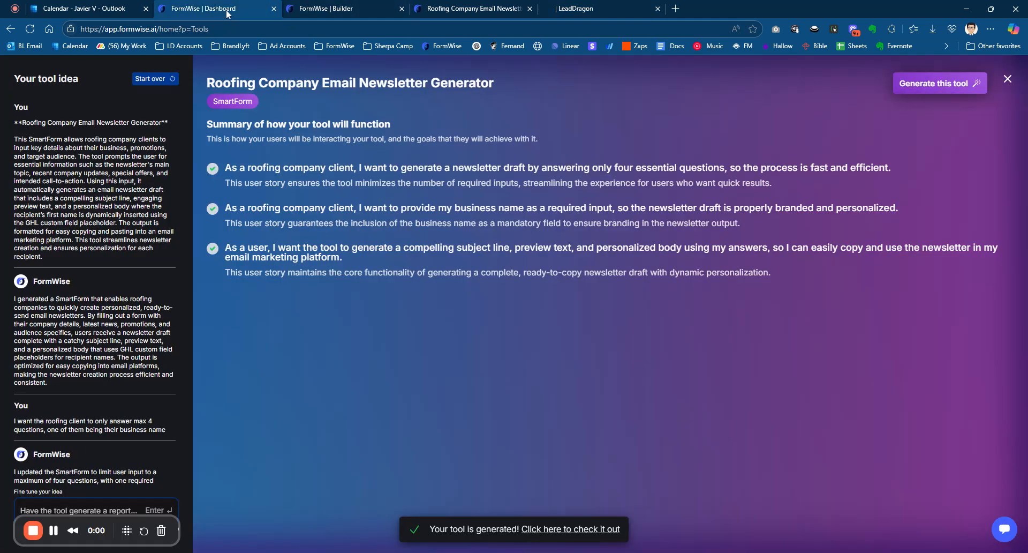